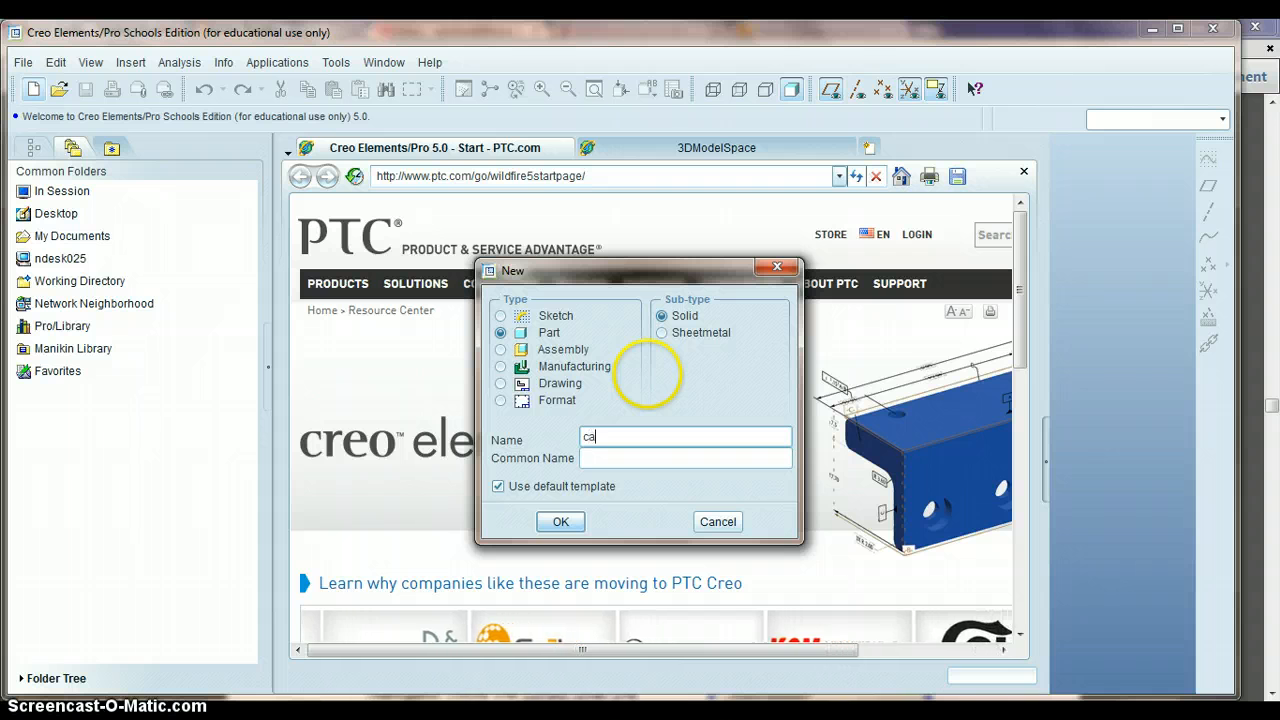
- Create a new solid part named cap using the default template
text(ap)
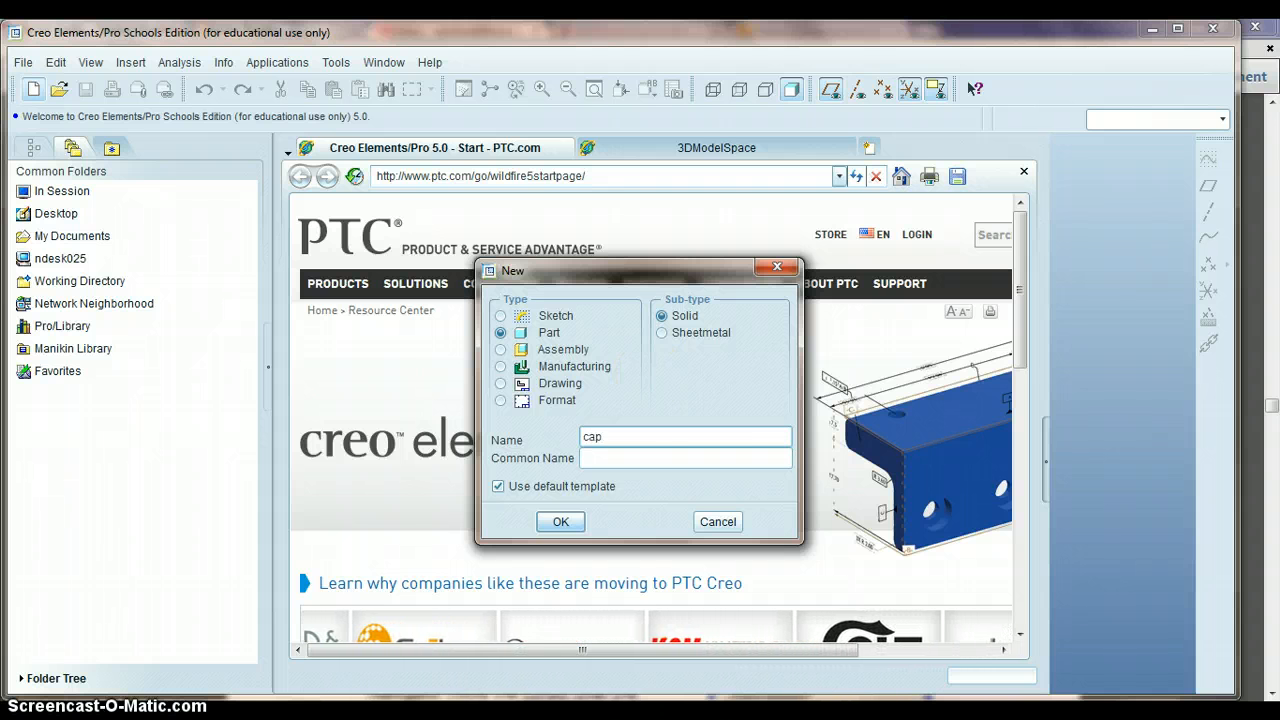
click(561, 522)
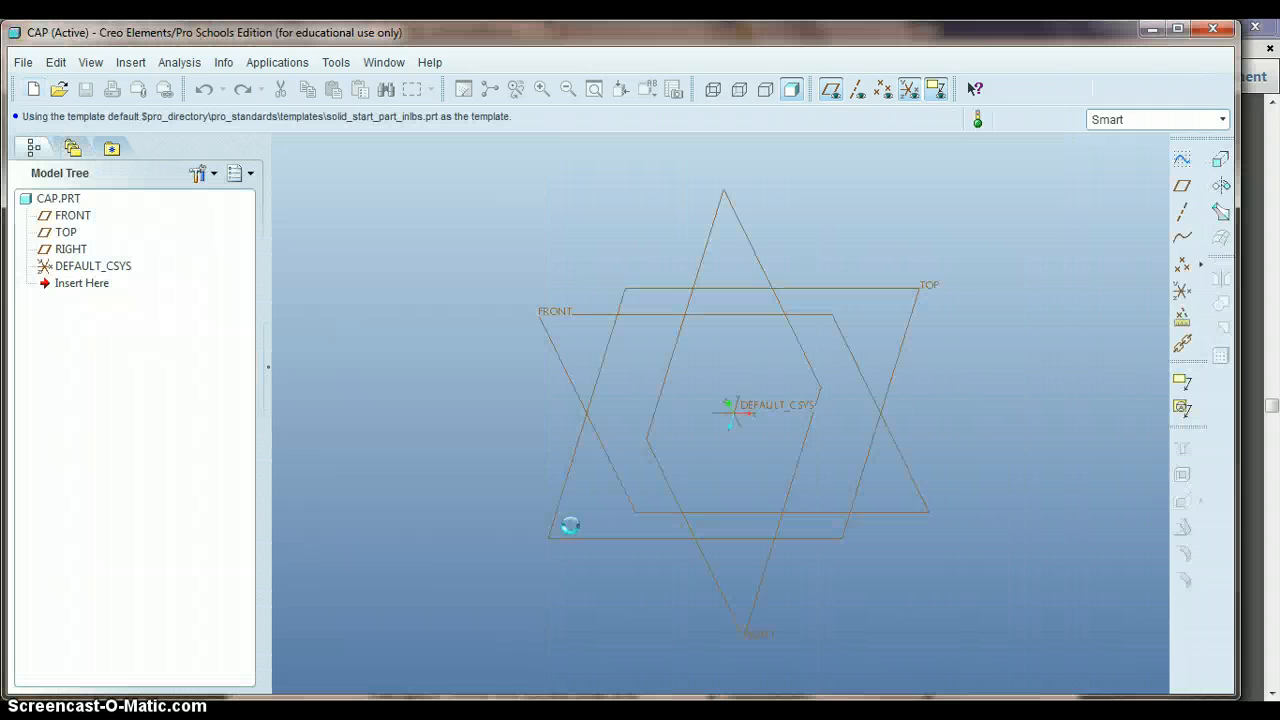
- Start a Revolve feature with Thicken Sketch enabled and open its internal sketch on the FRONT plane, with TOP as the orientation reference
click(1221, 189)
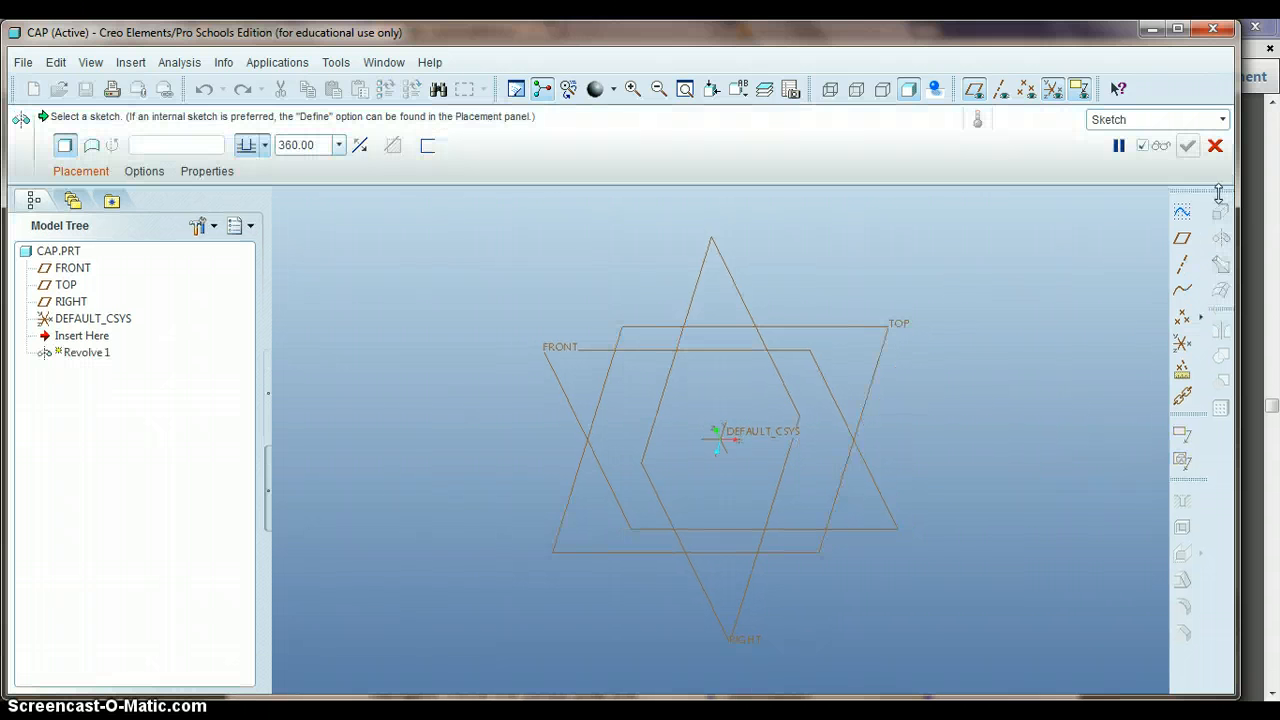
click(428, 148)
click(462, 147)
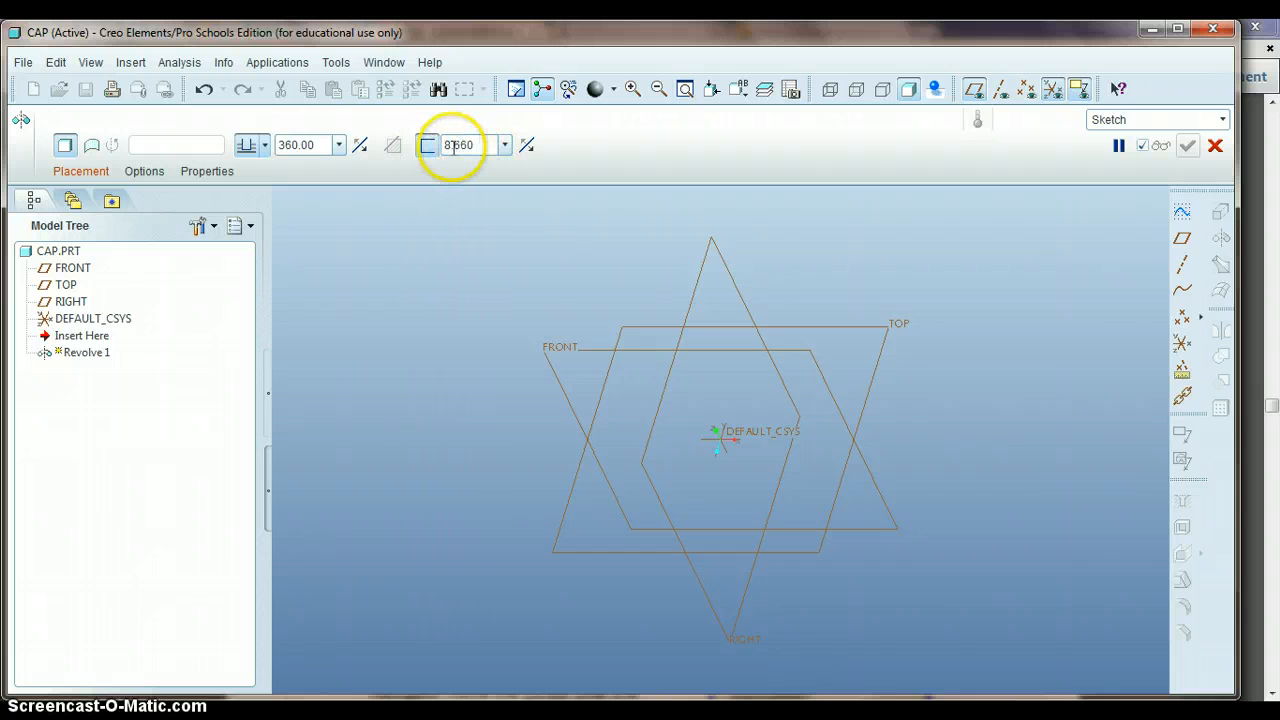
click(81, 172)
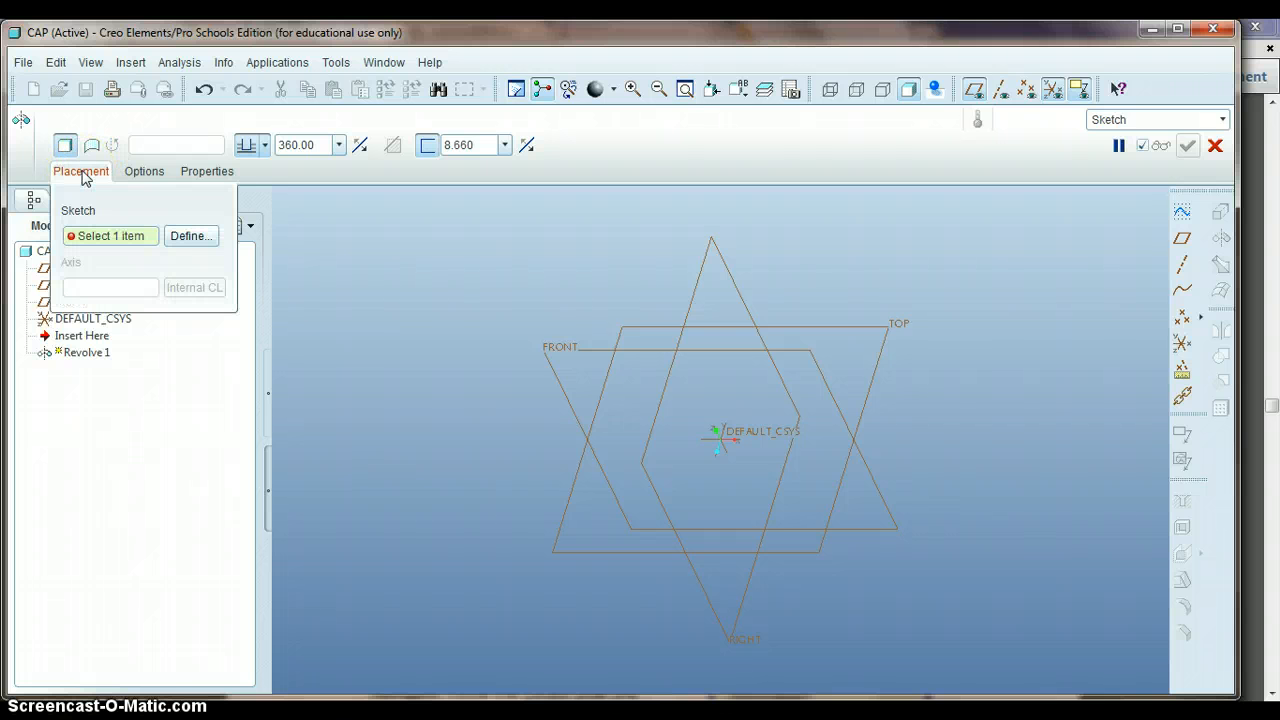
click(190, 236)
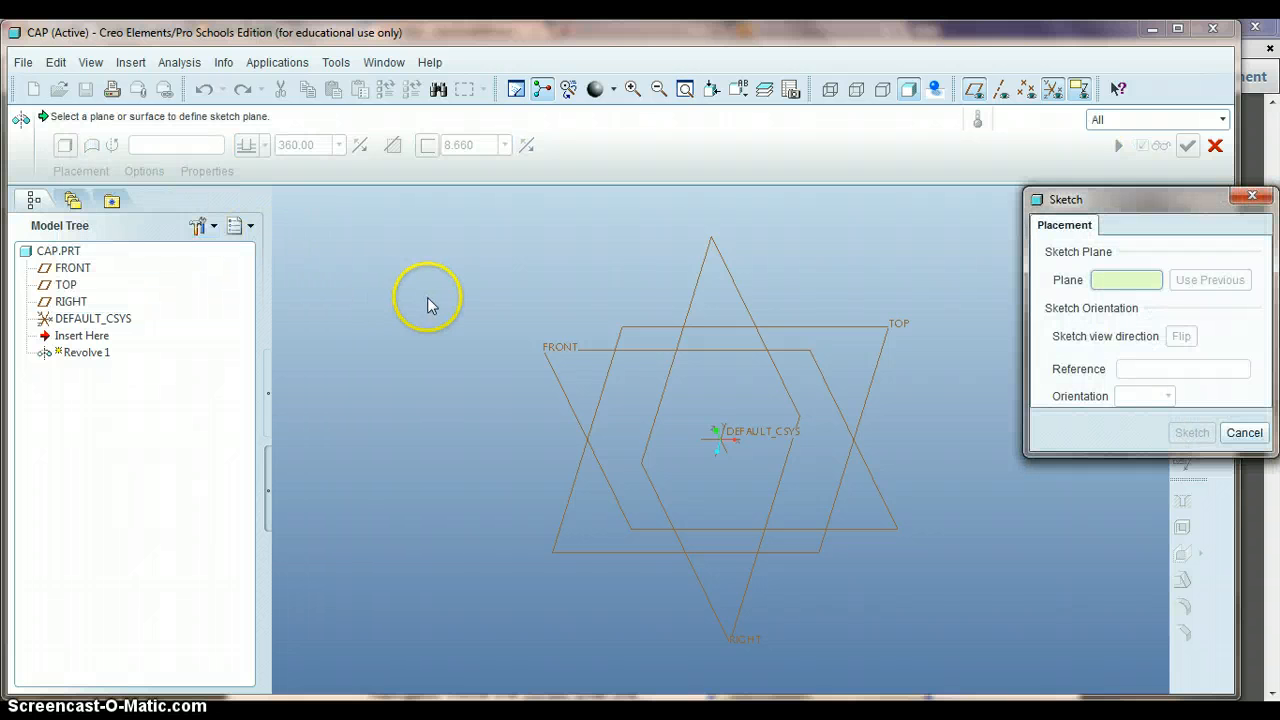
click(555, 351)
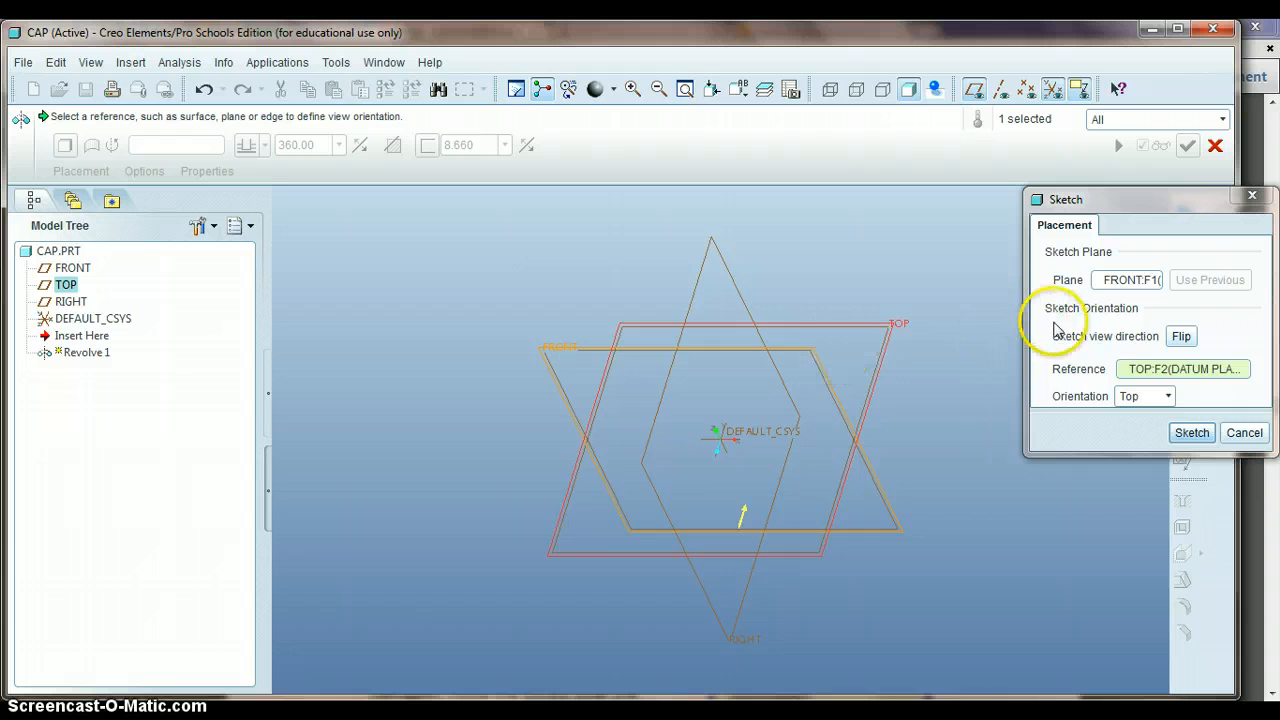
click(1196, 440)
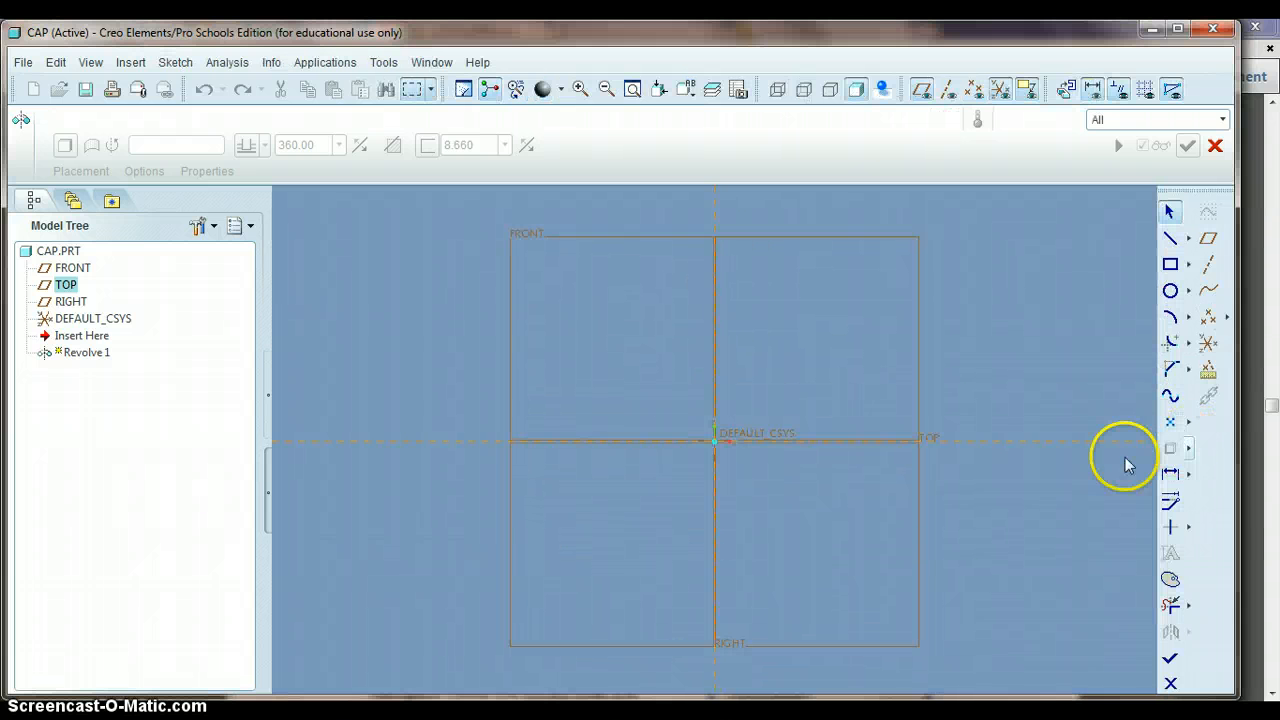
- Switch to the Sports bottle Student Booklet PDF in Adobe Reader and read the centerline, profile and diameter dimension instructions
key(alt+Tab)
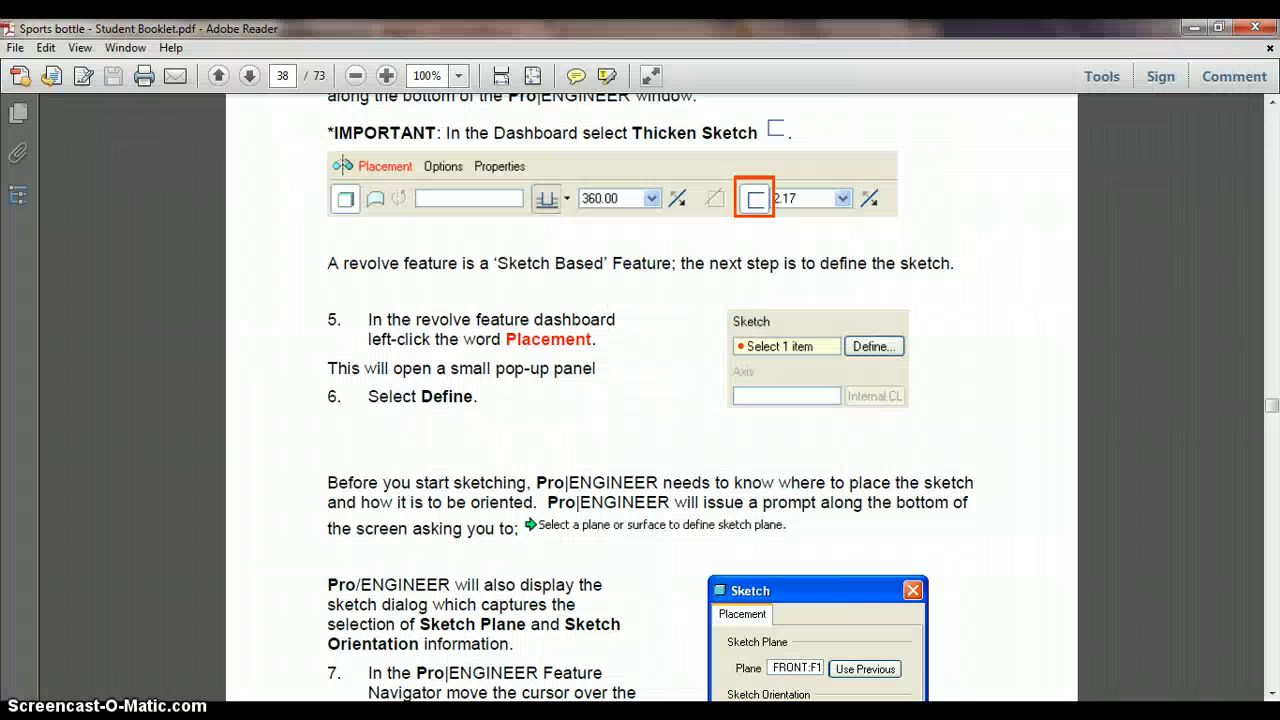
scroll(586, 560, down, 10)
scroll(583, 556, down, 8)
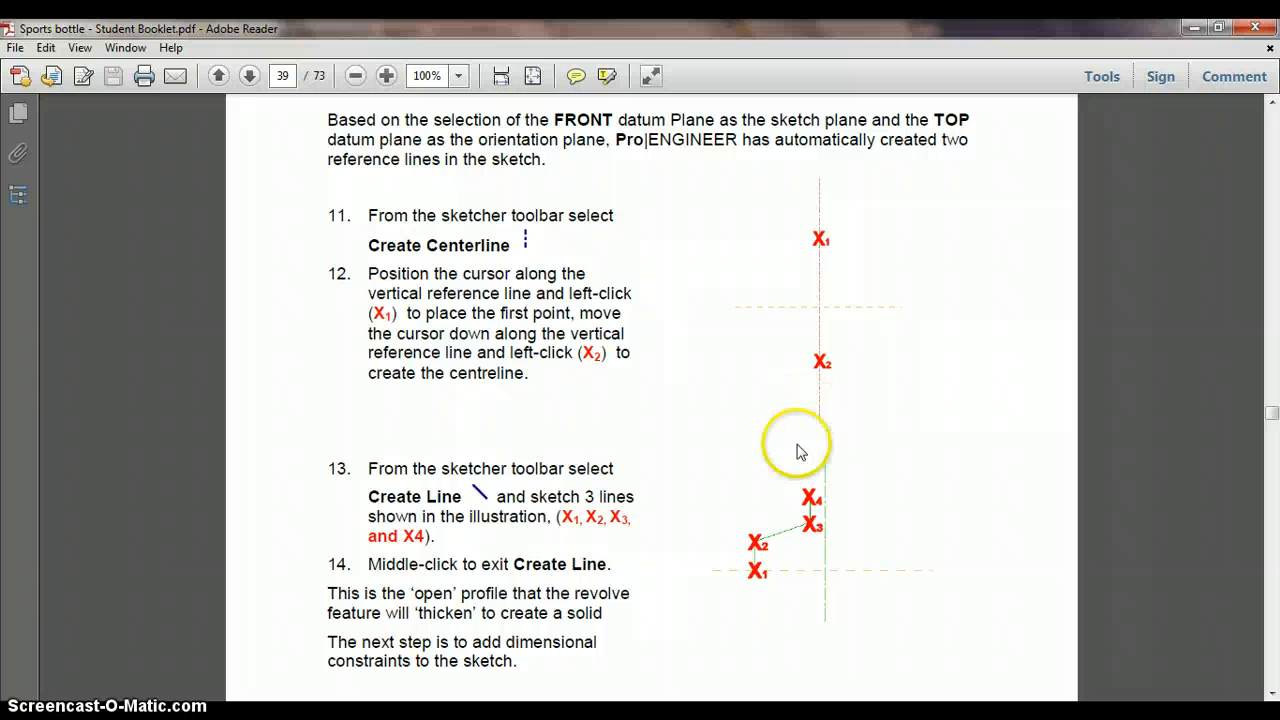
scroll(730, 609, down, 12)
scroll(727, 601, down, 3)
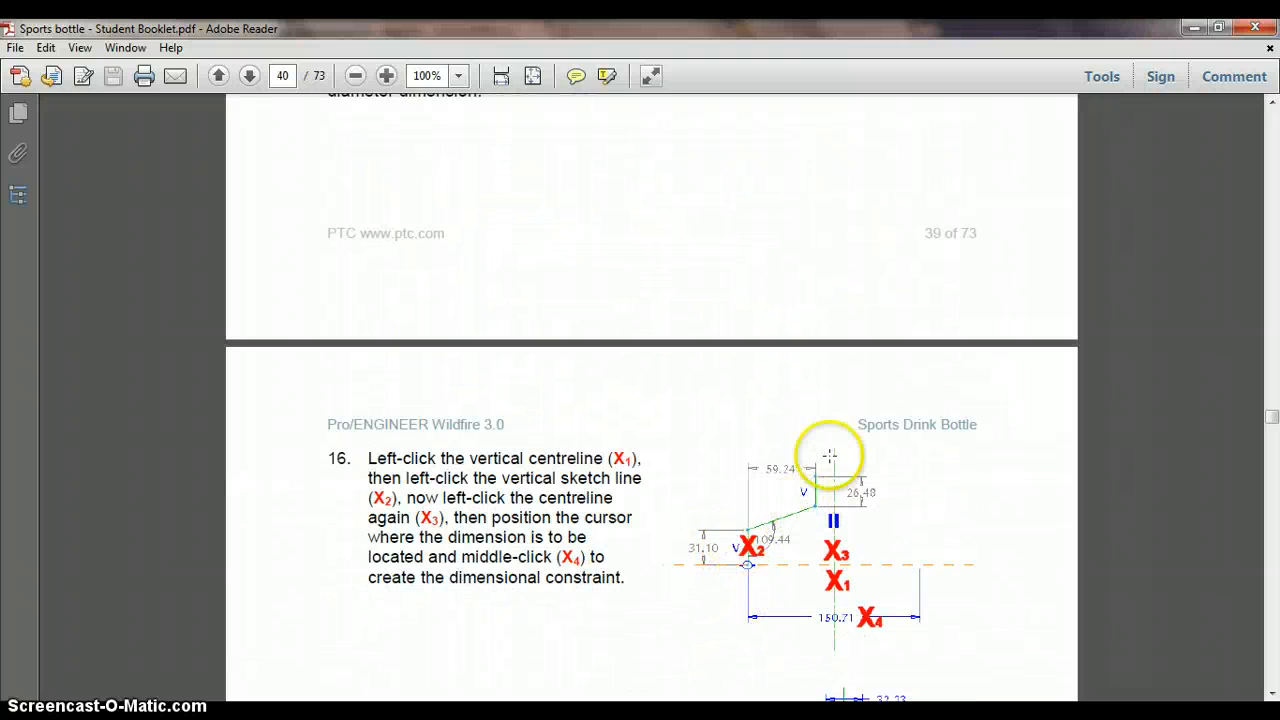
key(alt+Tab)
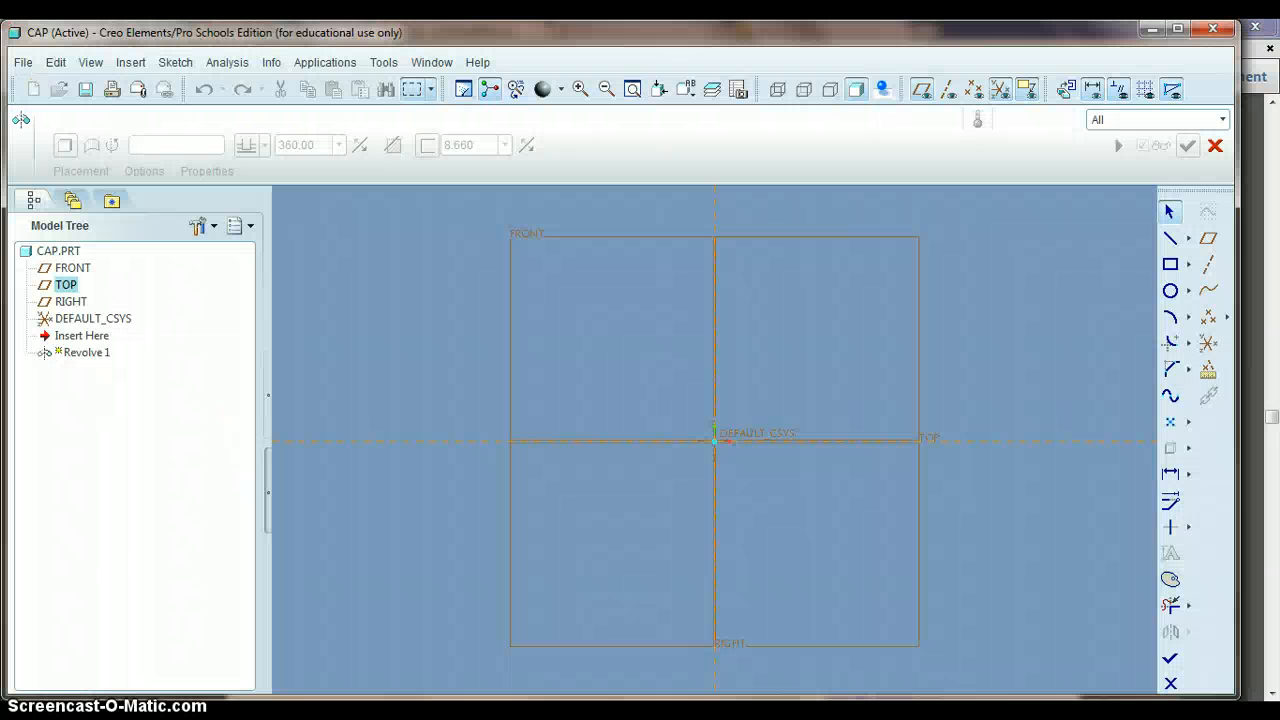
- Draw a vertical geometry centerline along the vertical reference as the axis of revolution
click(1190, 241)
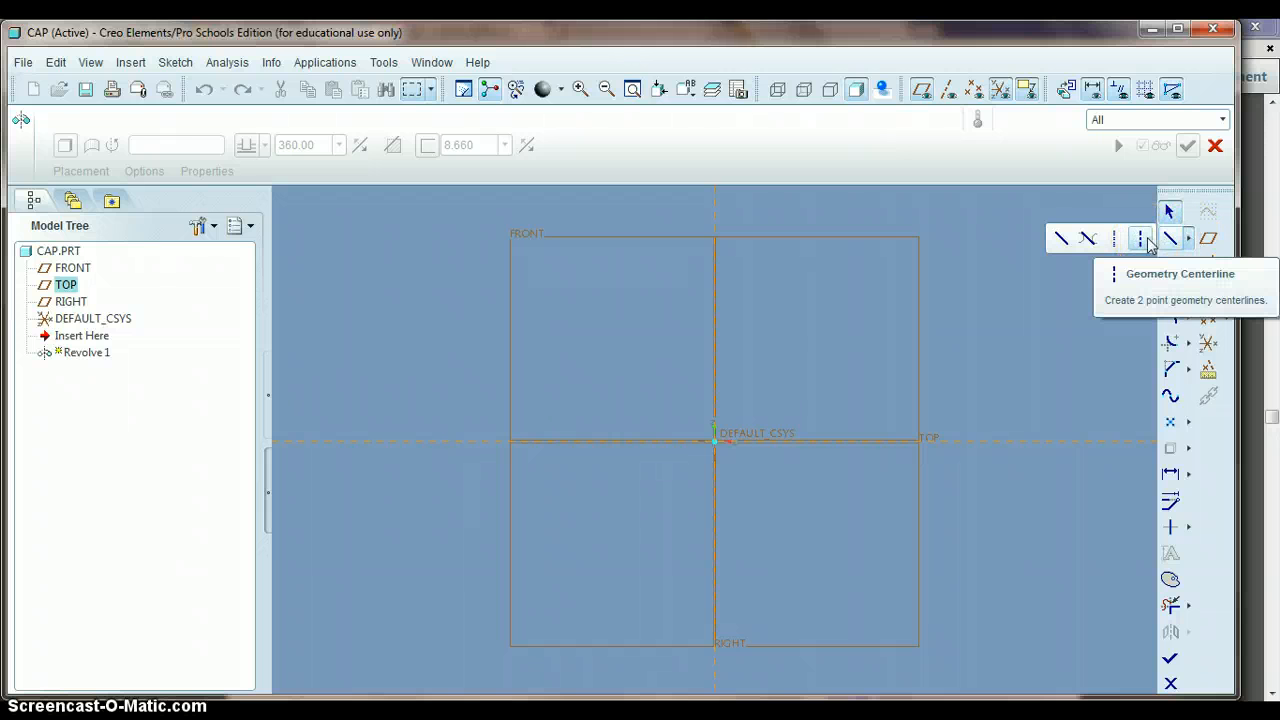
click(1147, 241)
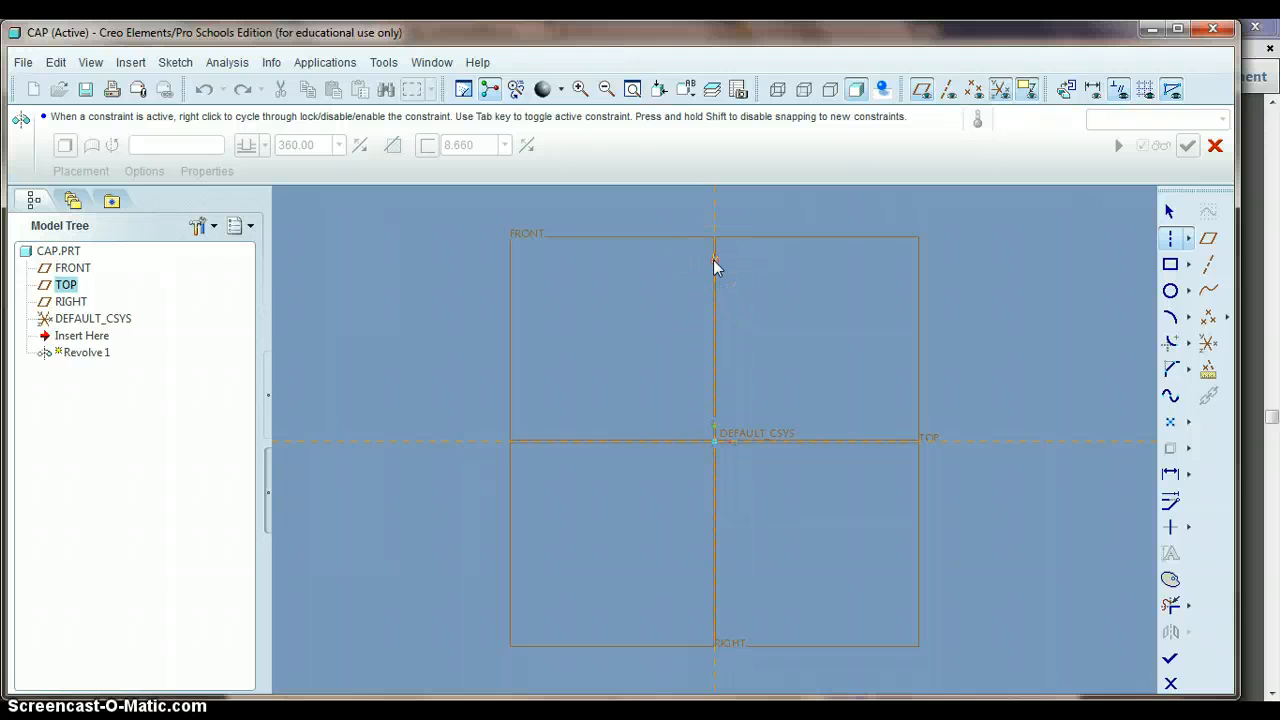
drag(715, 264, 708, 476)
click(716, 510)
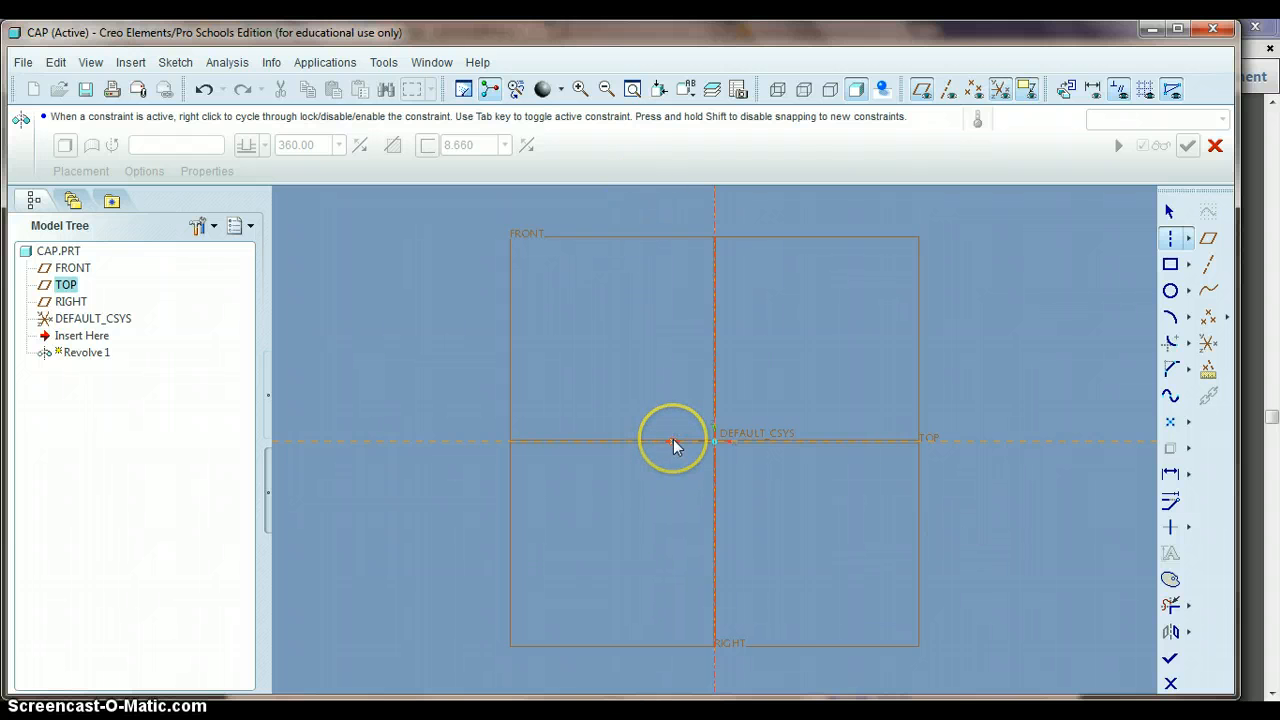
- Sketch an open three-line profile left of the centerline: about 52 up from the horizontal reference, sloping toward the axis, and about 69 up
click(1188, 244)
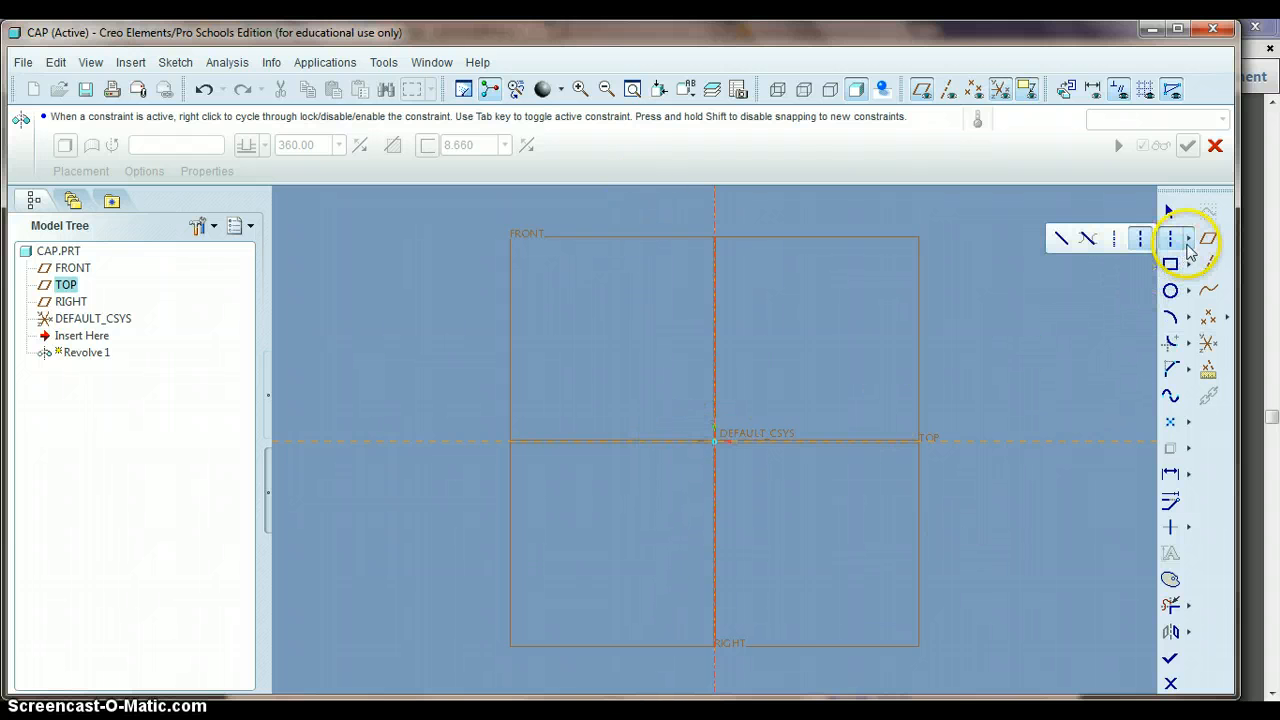
click(1060, 240)
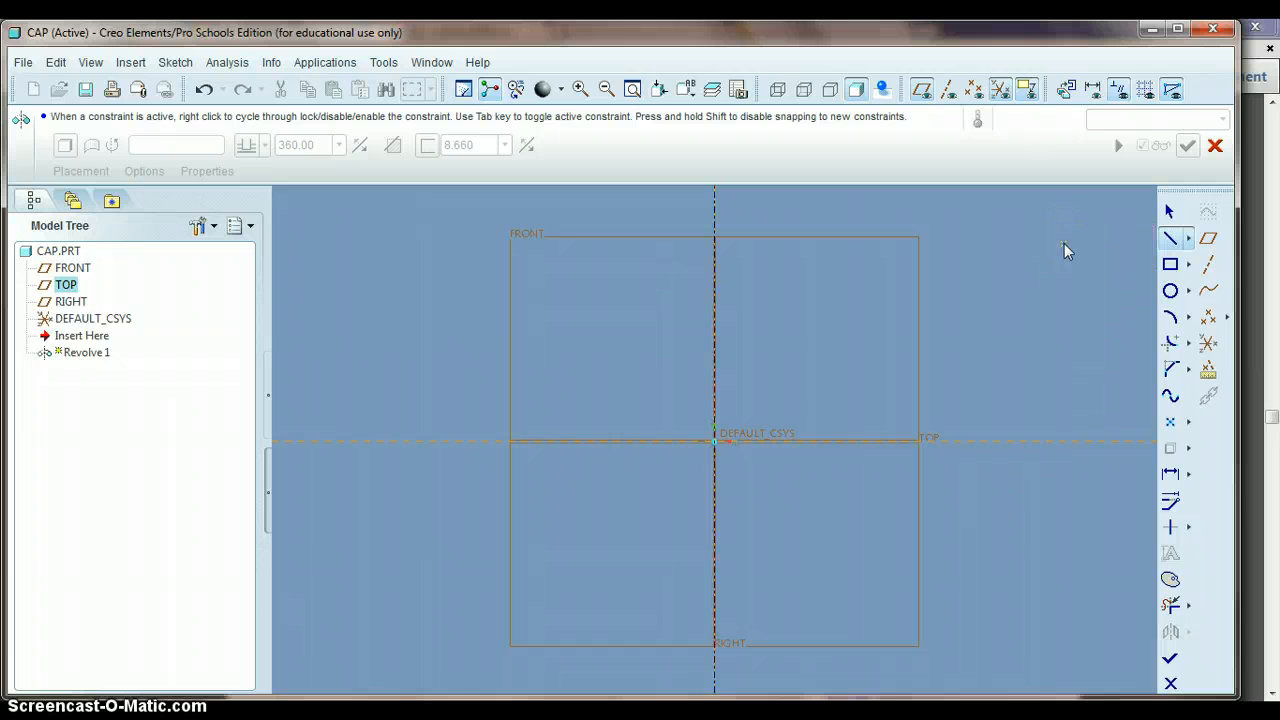
click(611, 441)
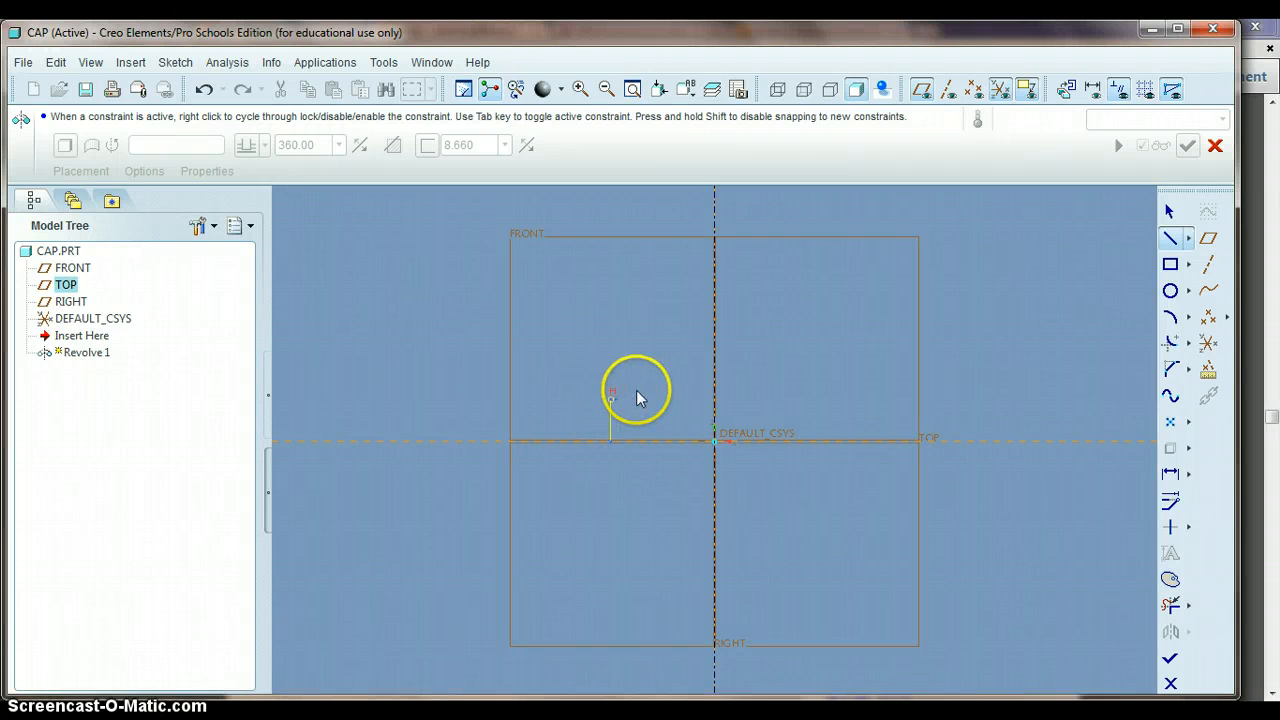
click(689, 369)
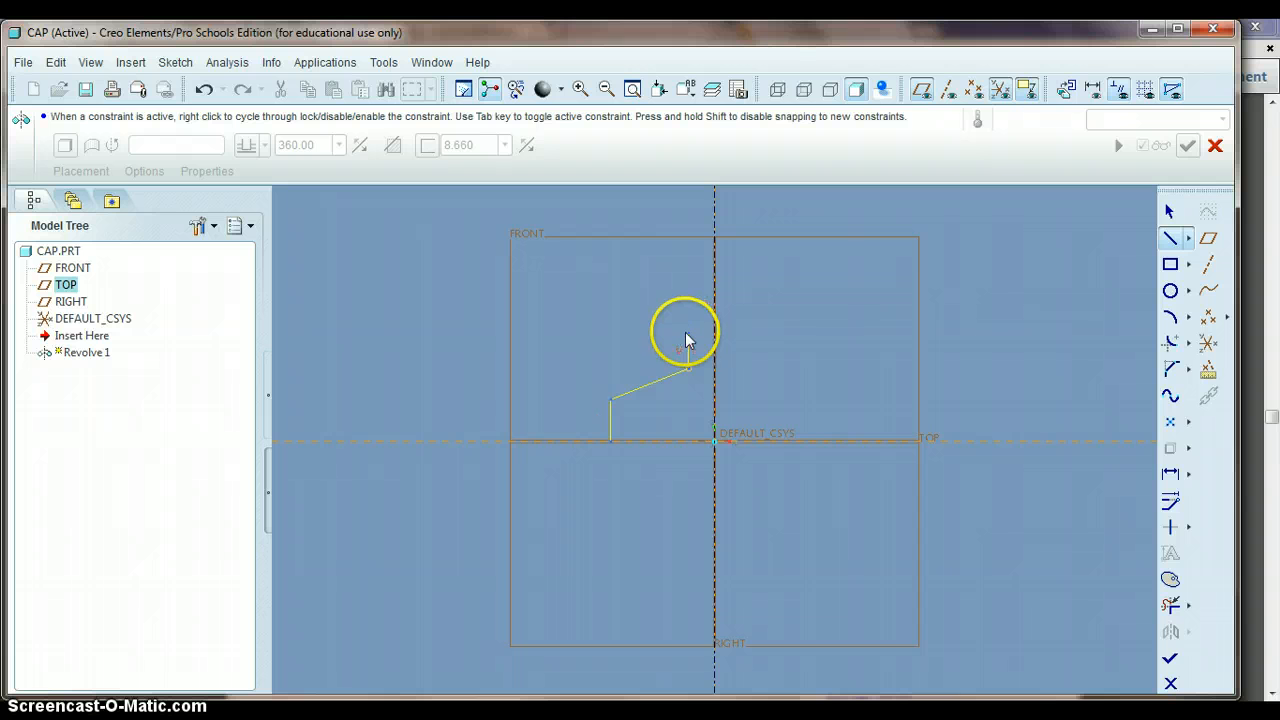
click(687, 343)
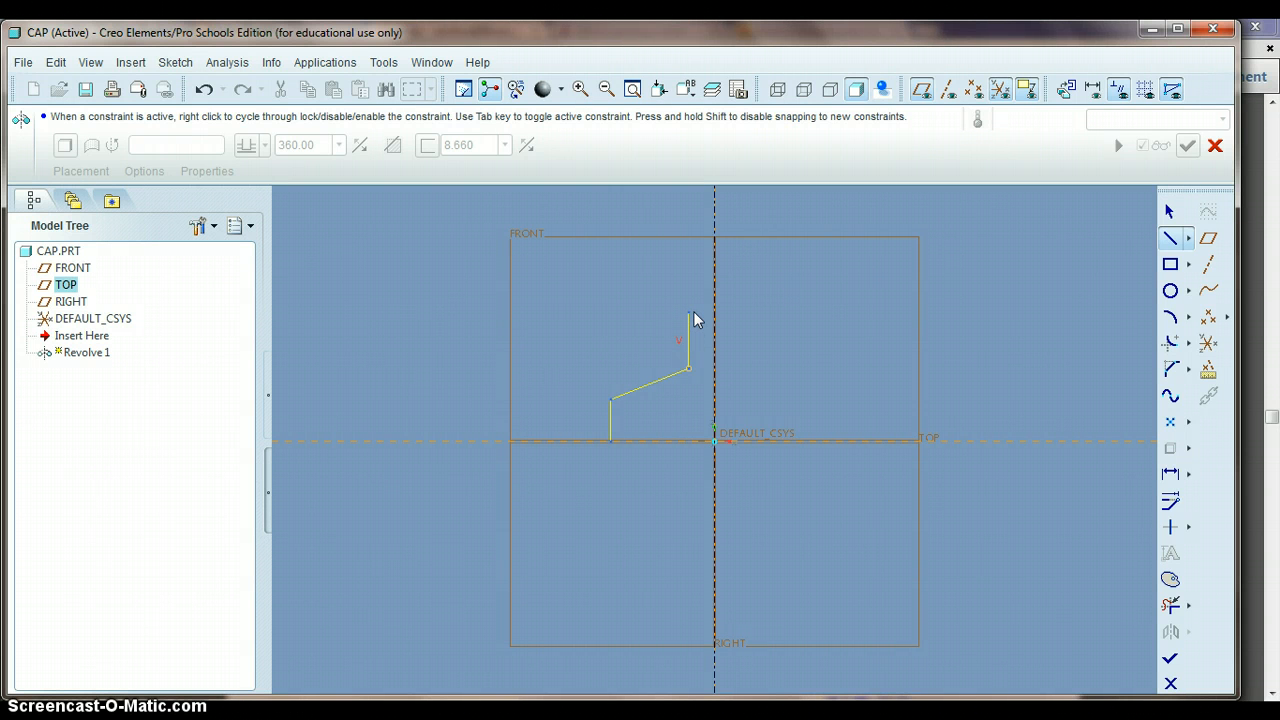
middle_click(779, 318)
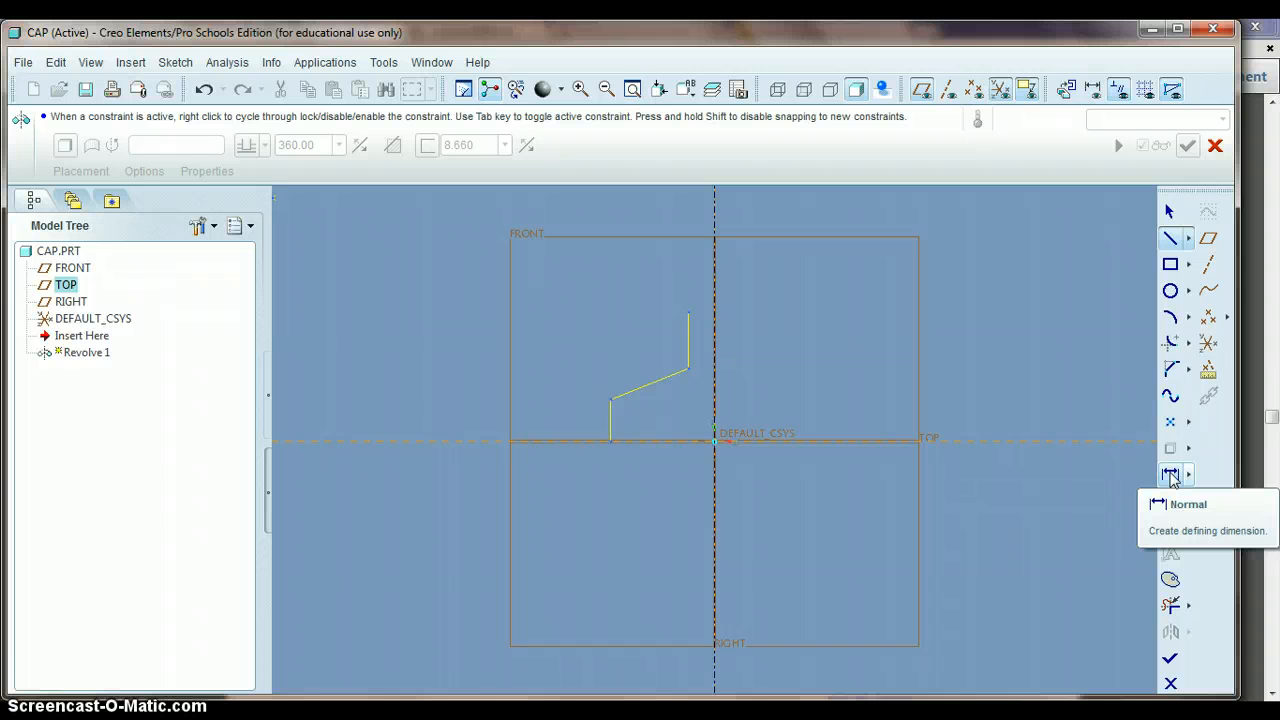
- Add a diameter dimension for the main cap, from the lower vertical line across the centerline, placed below the profile
click(1171, 476)
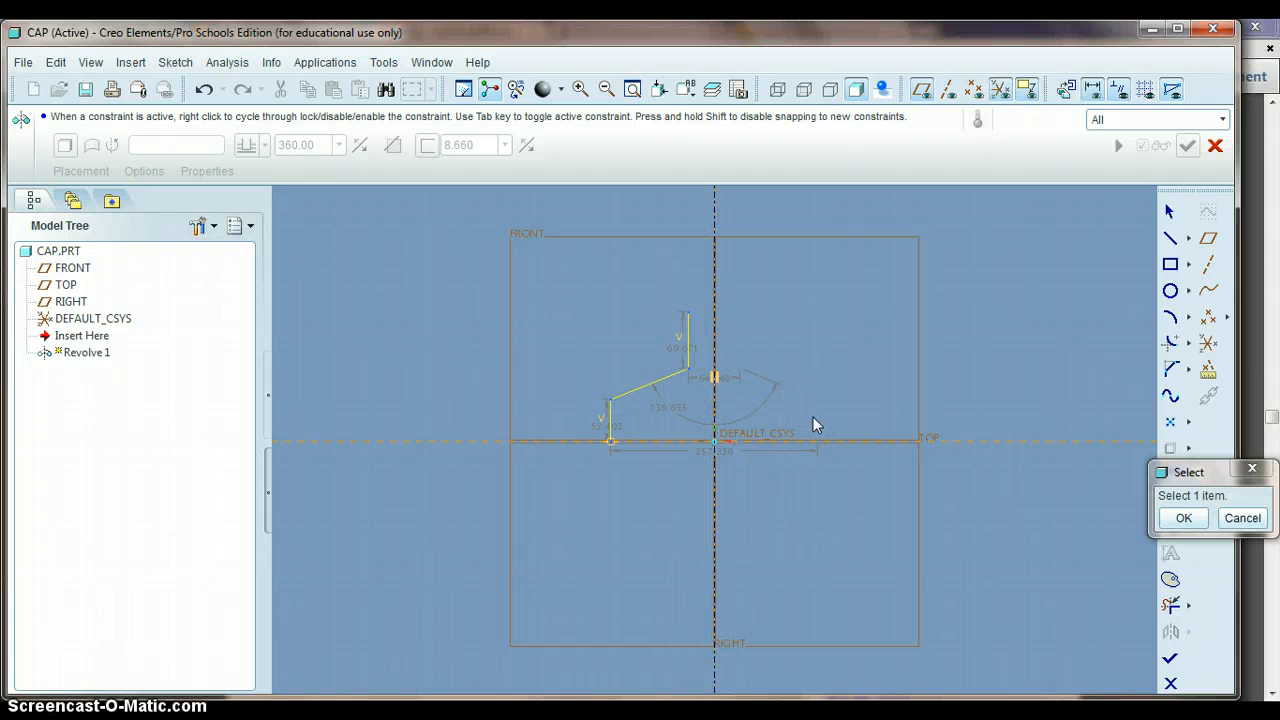
click(714, 463)
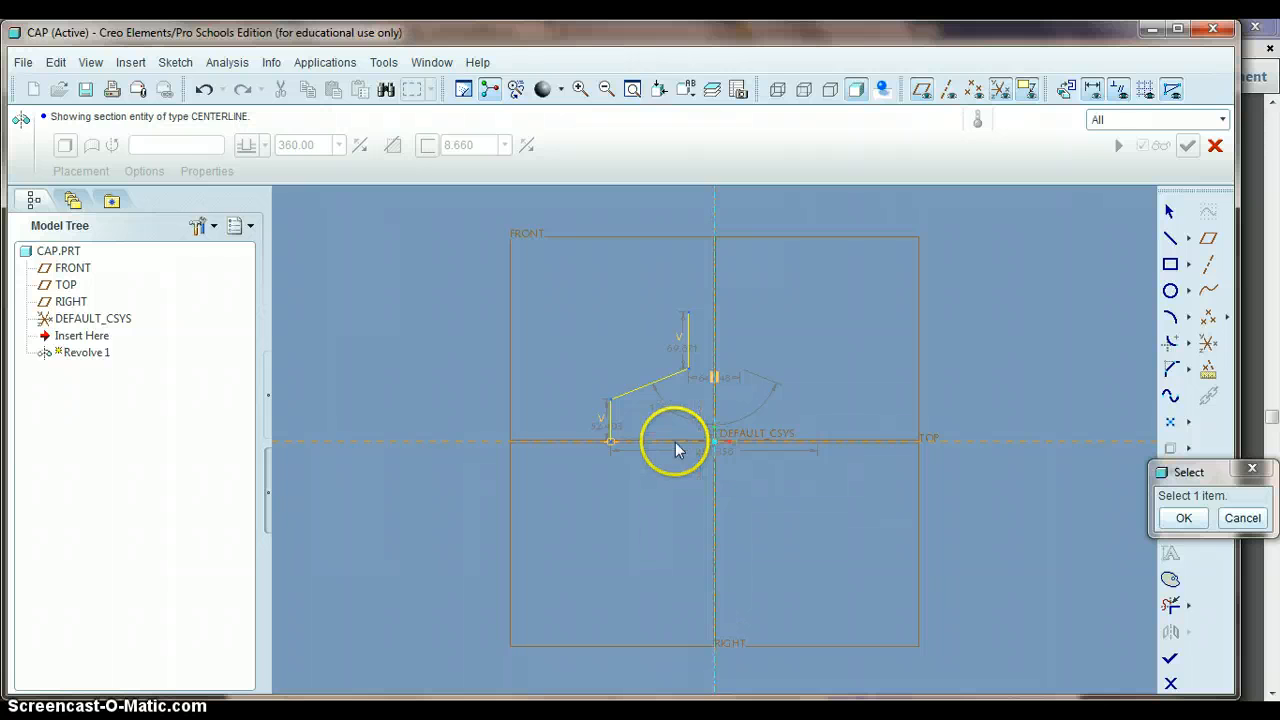
click(612, 420)
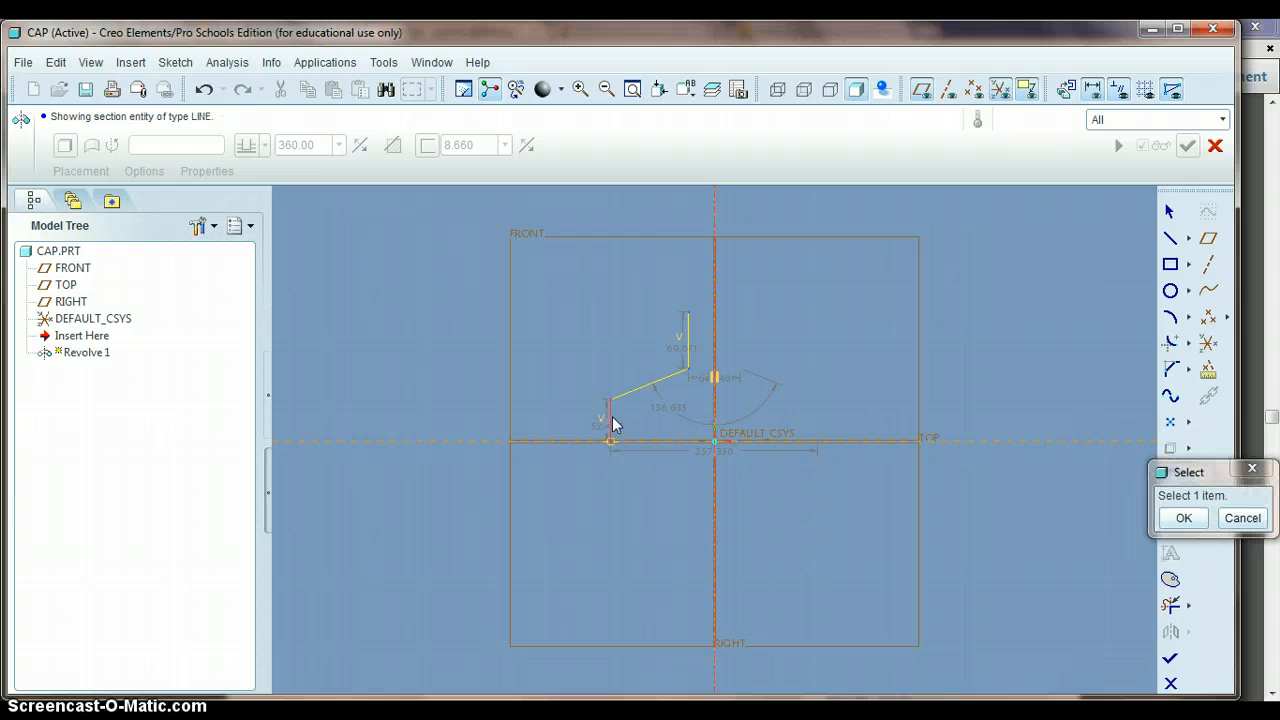
click(715, 424)
middle_click(682, 464)
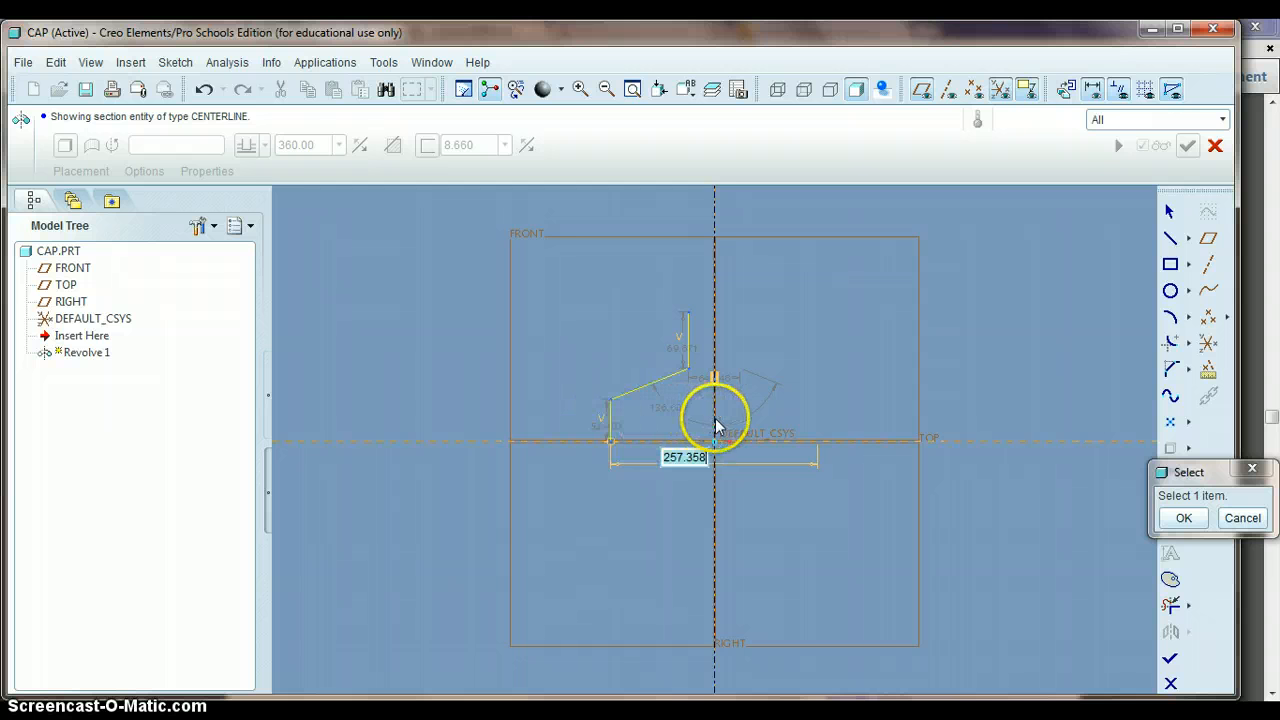
click(685, 455)
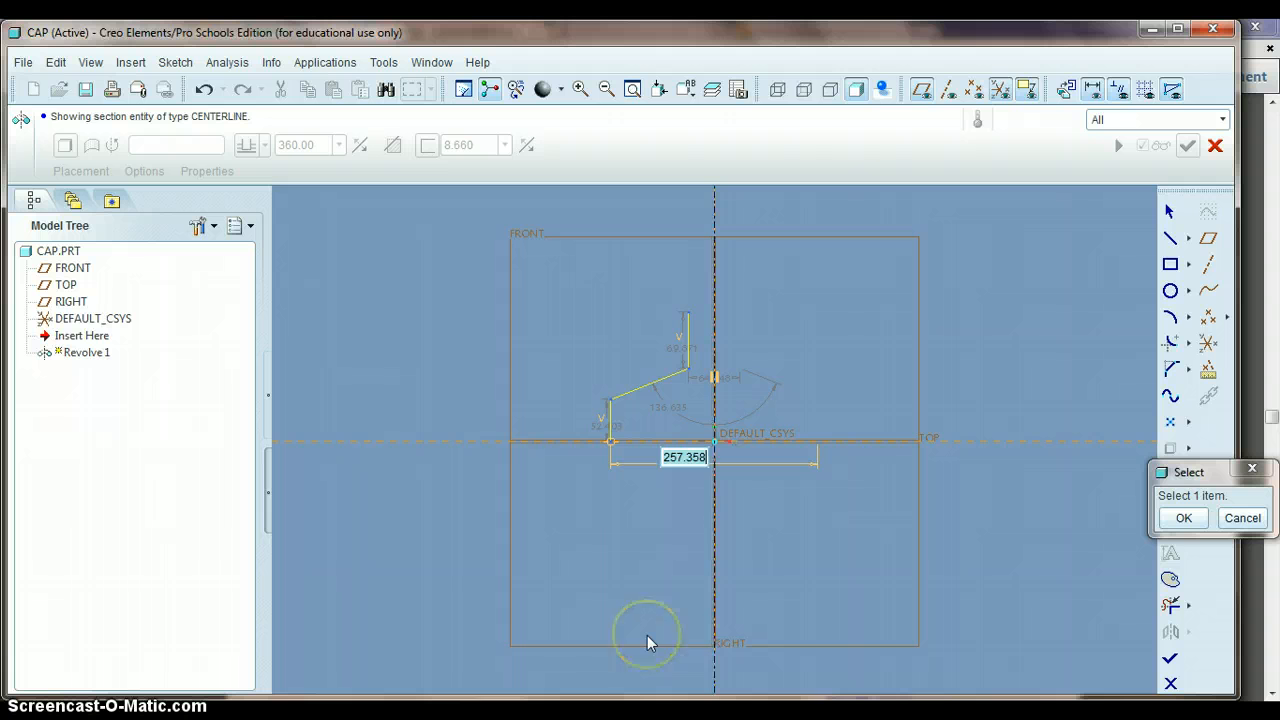
- Add a diameter dimension for the nozzle, from the upper vertical line across the centerline, placed above the profile
click(715, 347)
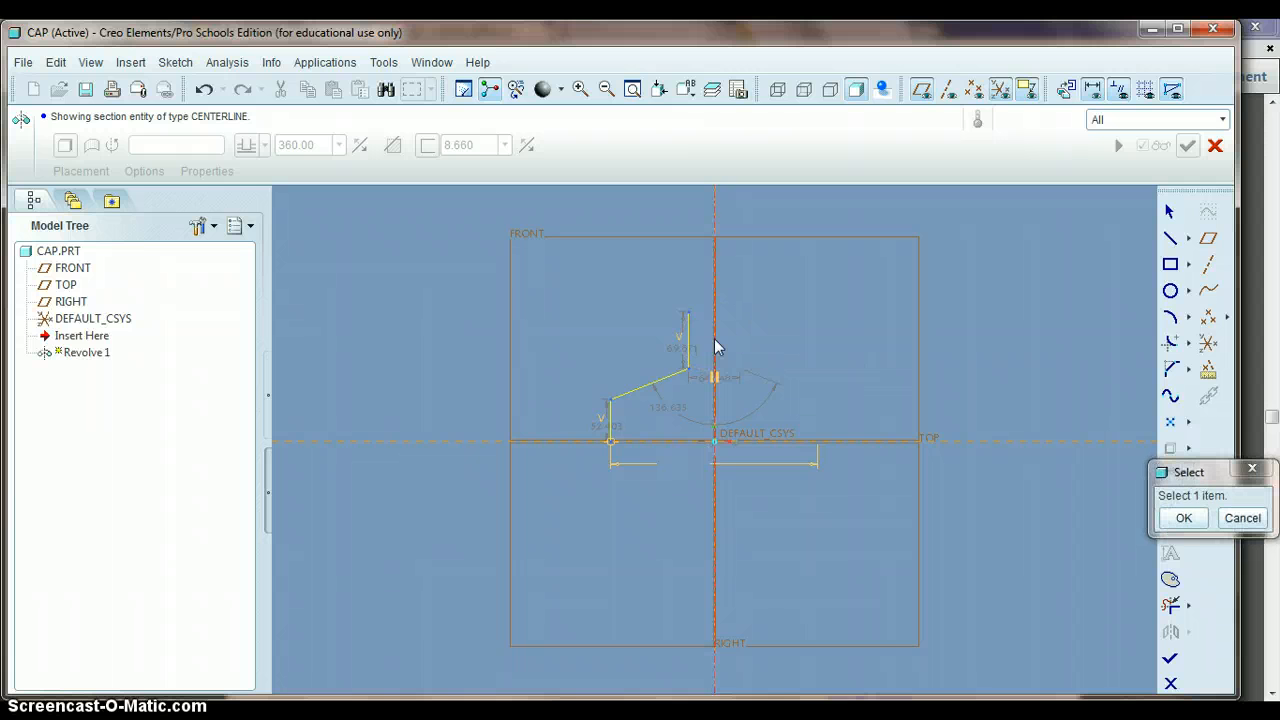
click(689, 345)
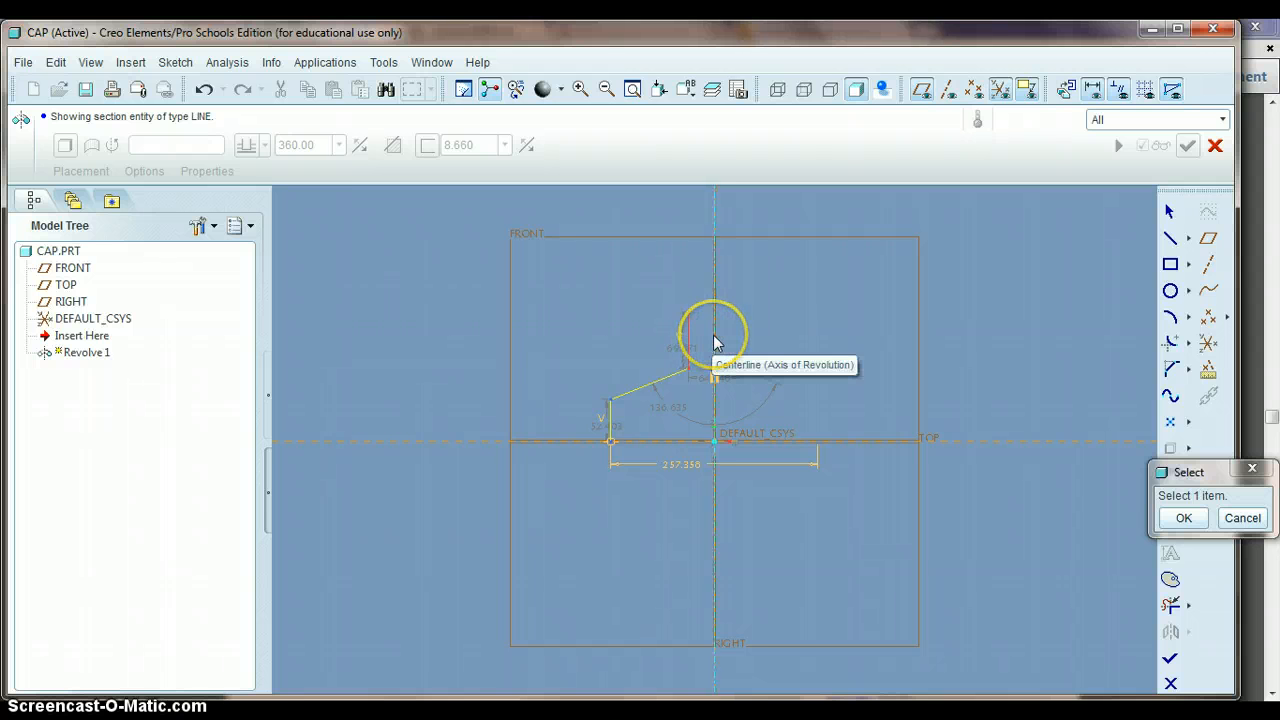
ctrl+click(713, 341)
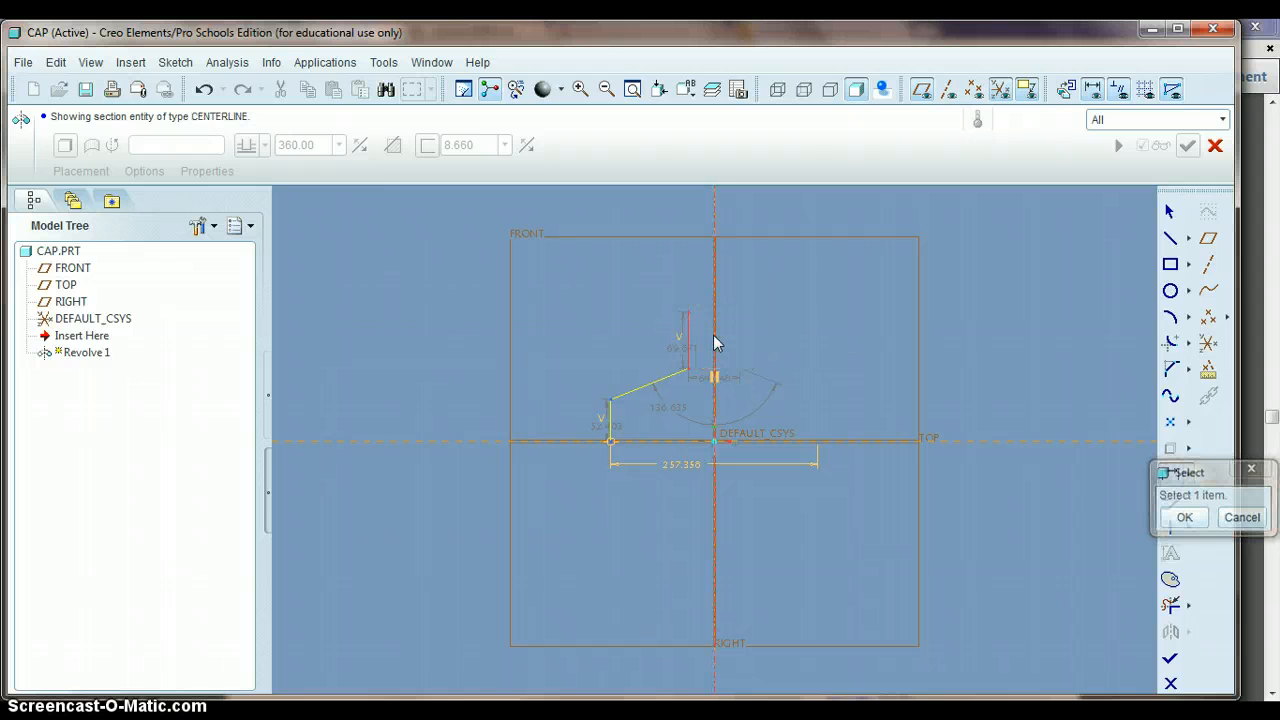
middle_click(704, 278)
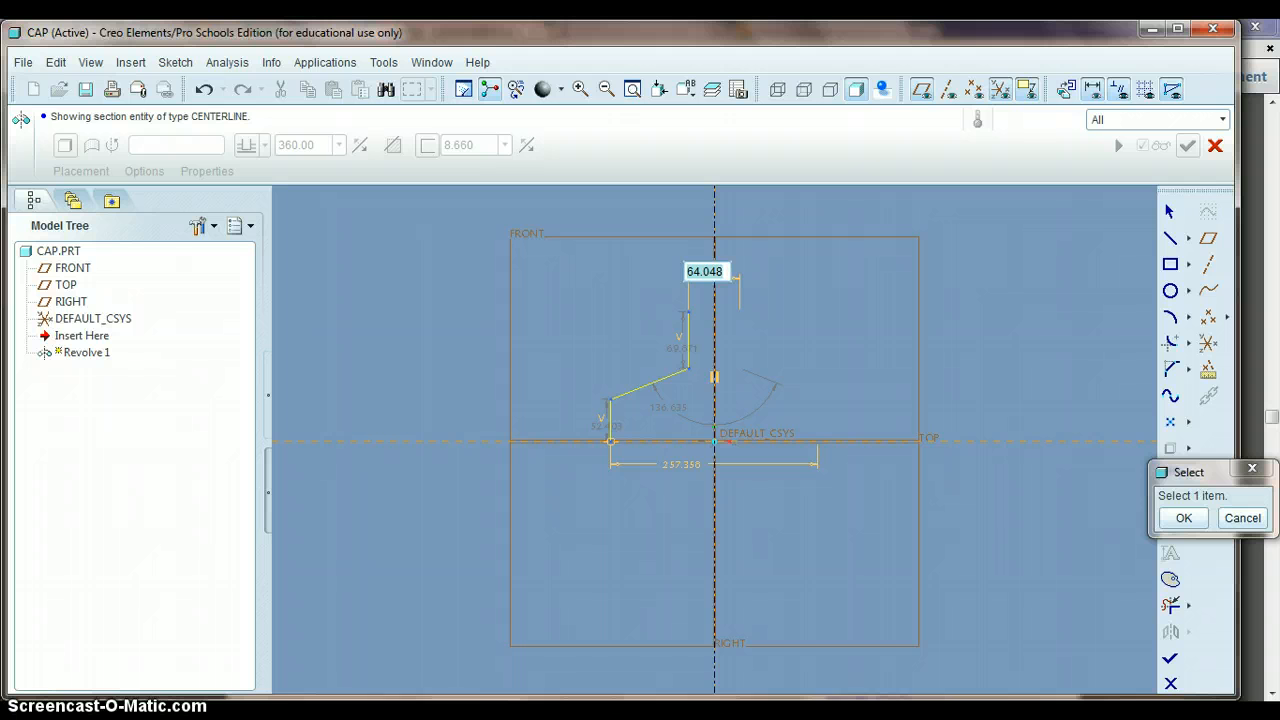
- Look up the required cap and nozzle dimensions in the Student Booklet PDF, and return to the Creo sketch in selection mode
click(428, 714)
scroll(645, 539, down, 7)
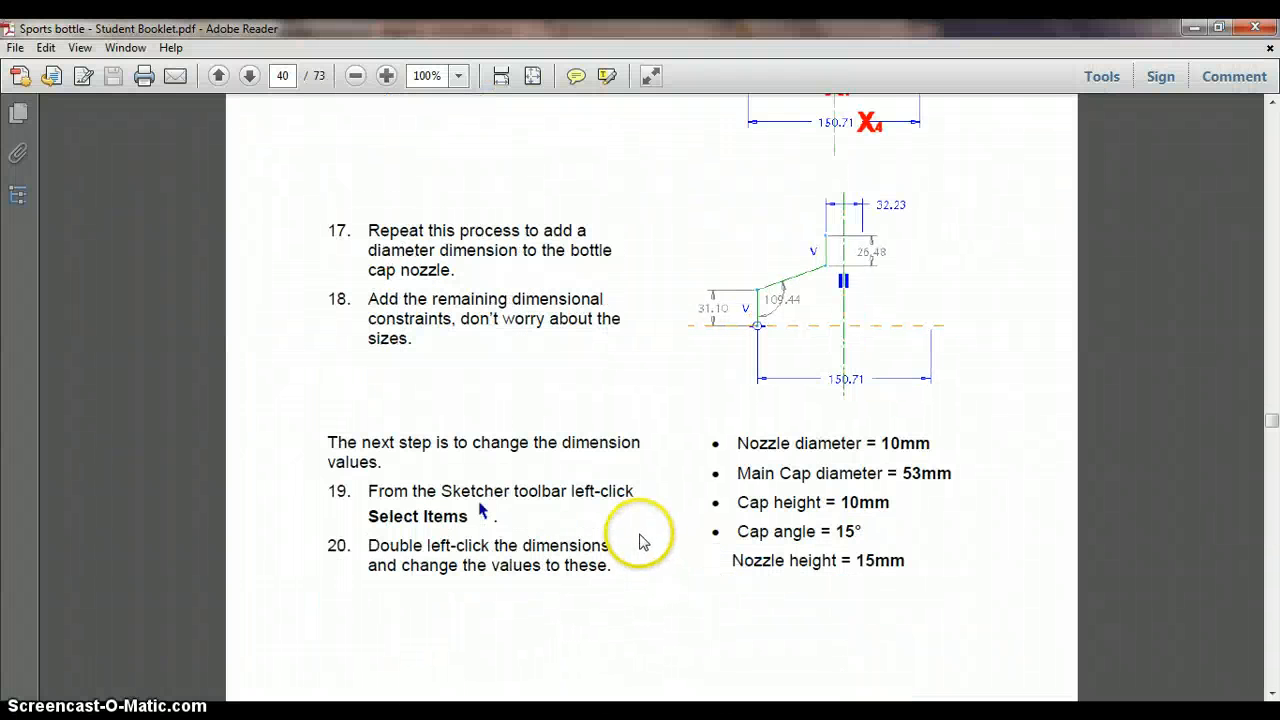
scroll(723, 429, down, 10)
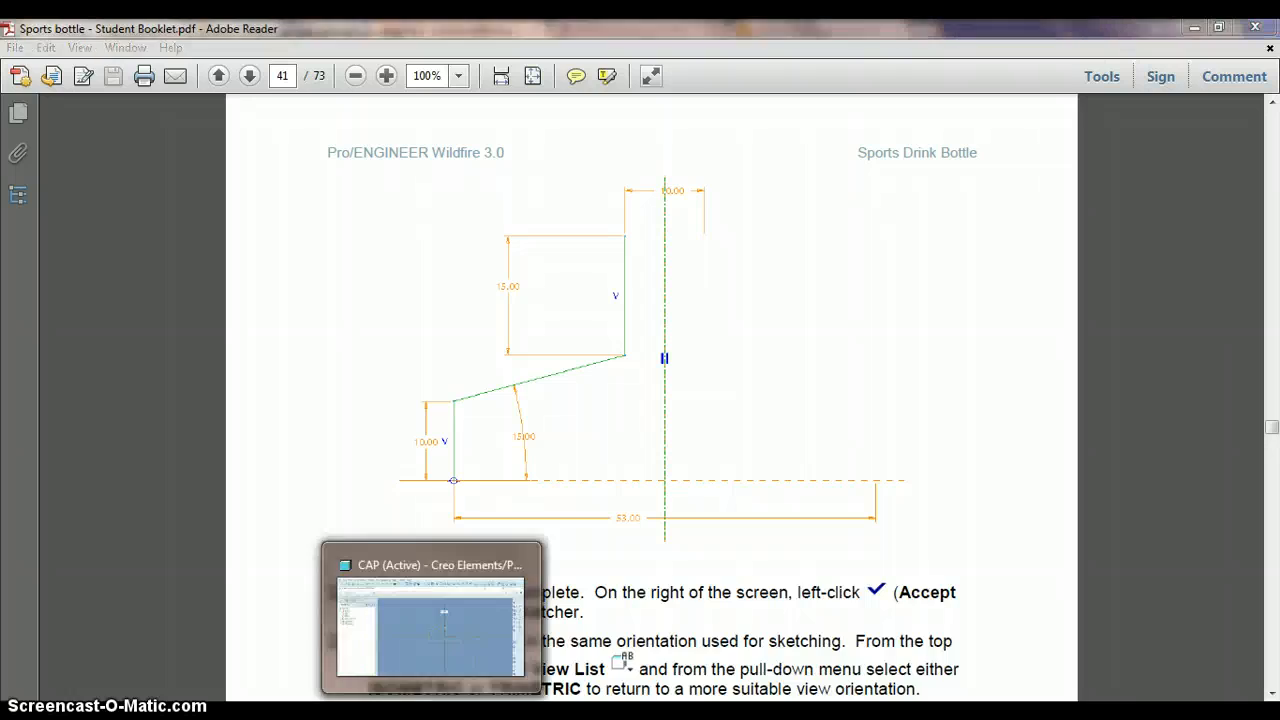
click(438, 714)
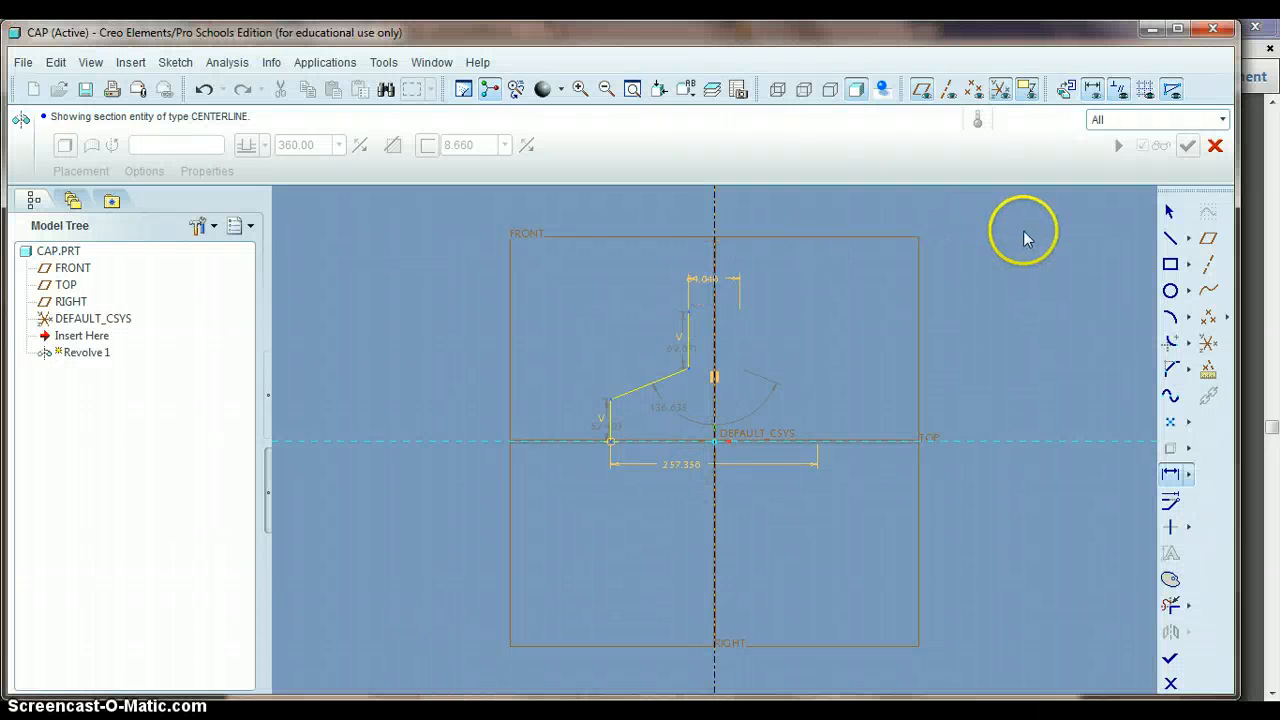
click(1170, 213)
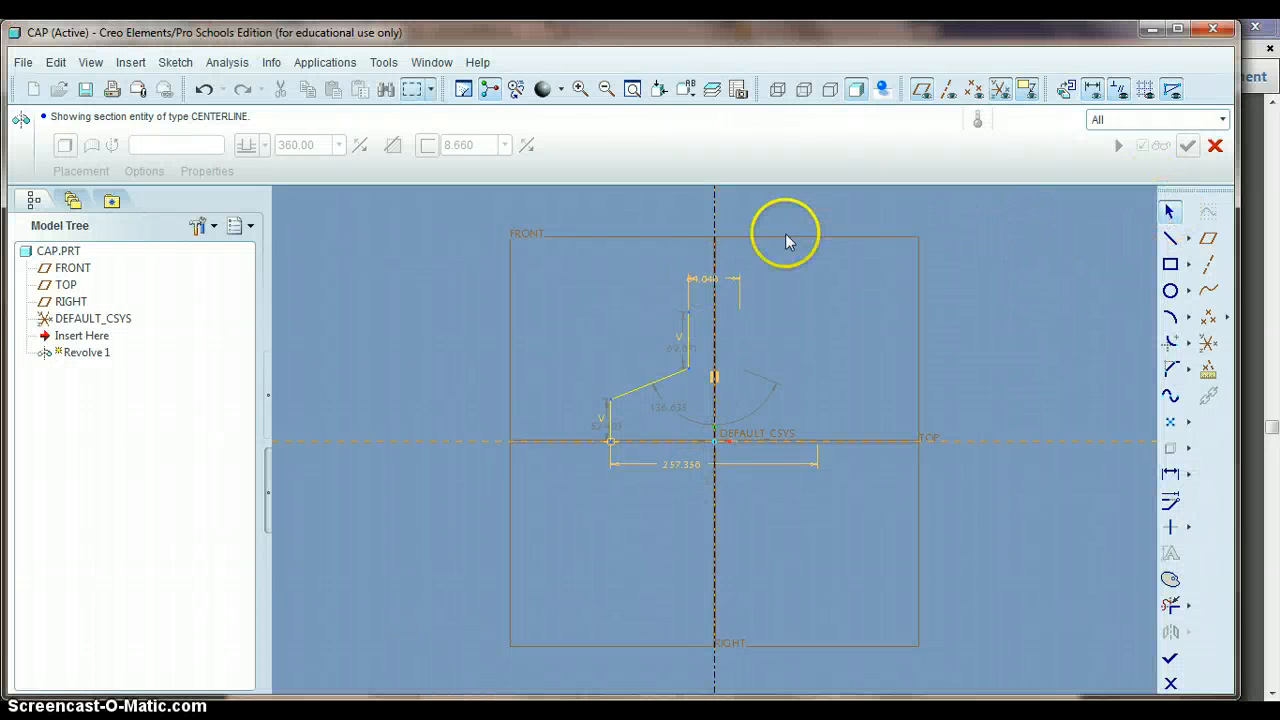
- Set the nozzle diameter to 10 and the length of the upper vertical line to 15
double_click(700, 286)
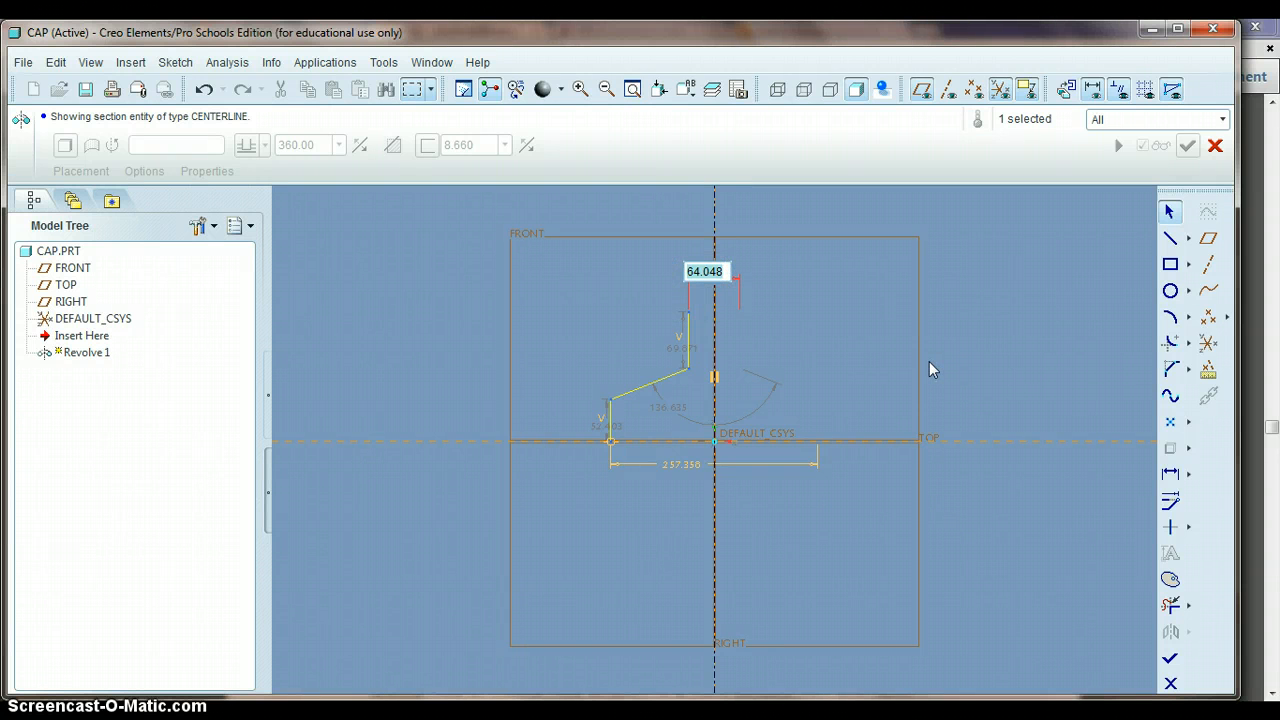
key(Return)
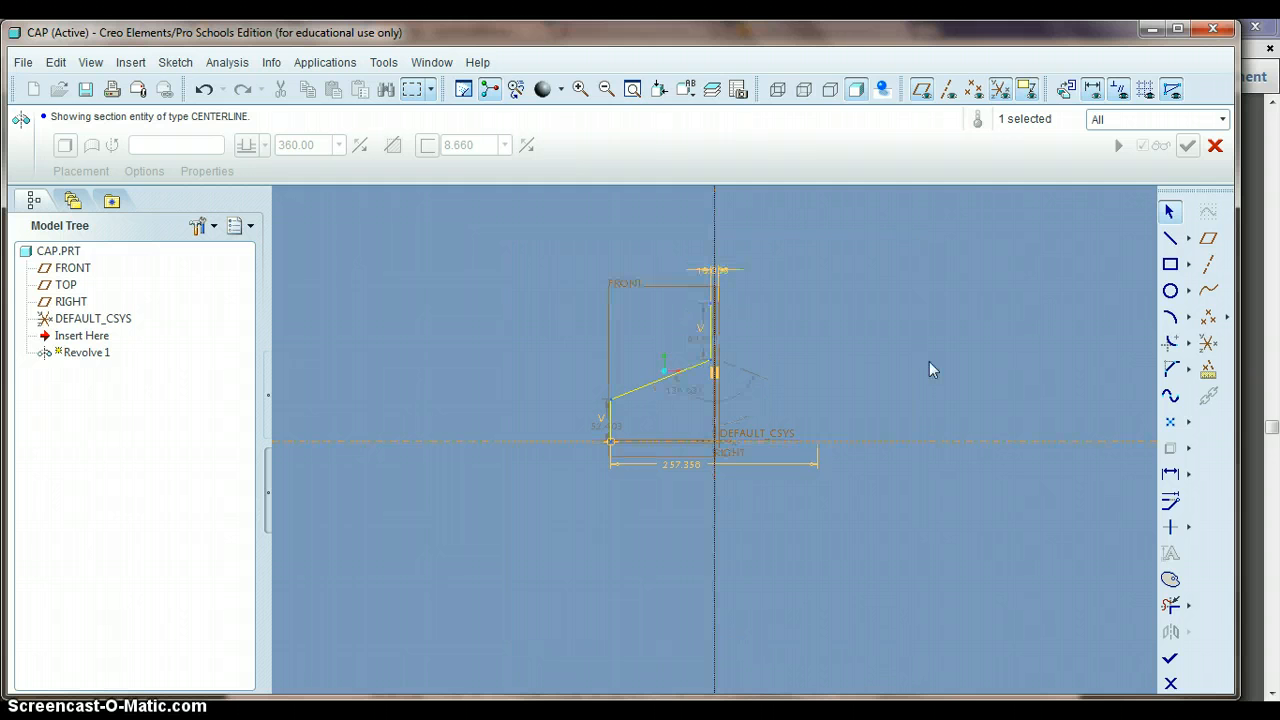
double_click(698, 346)
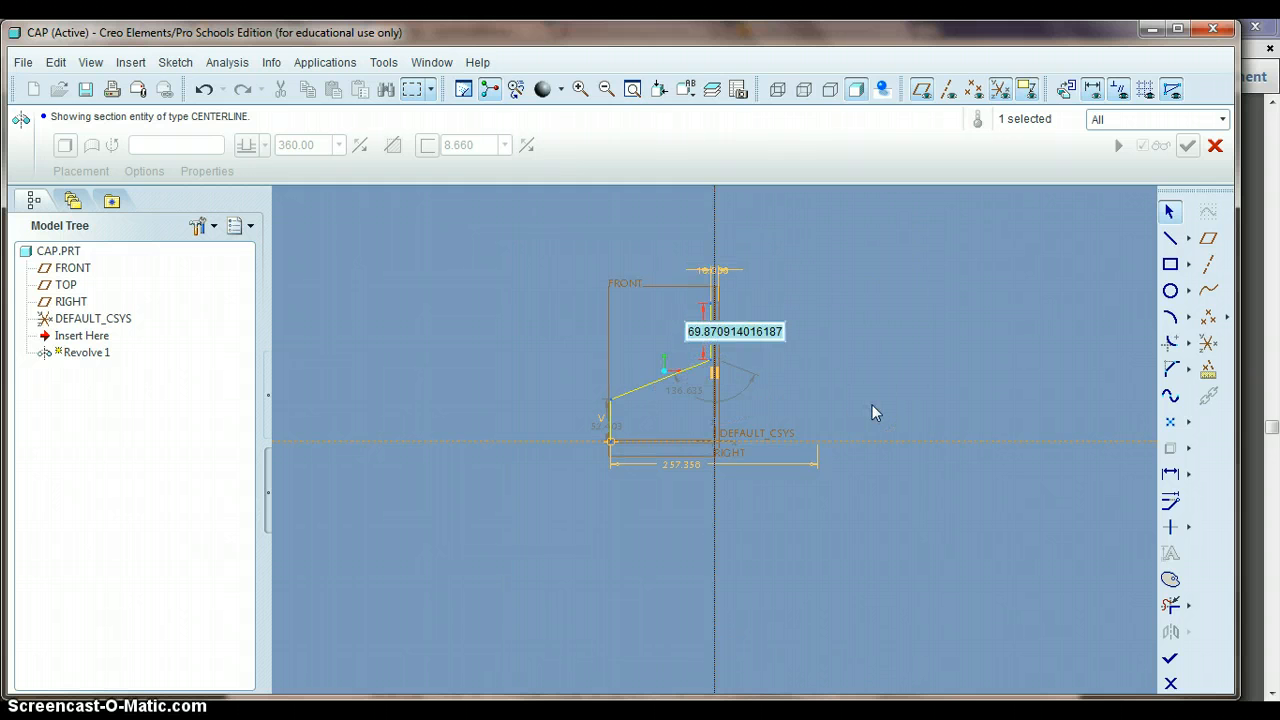
text(15)
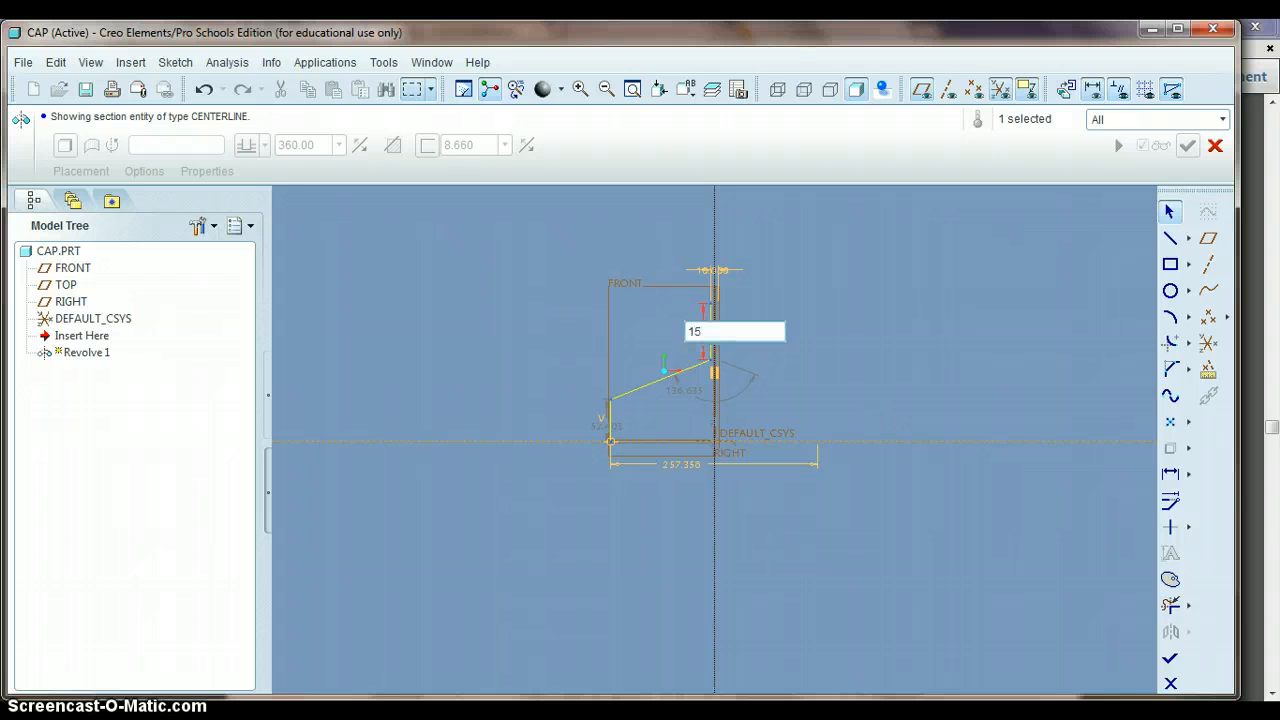
key(Return)
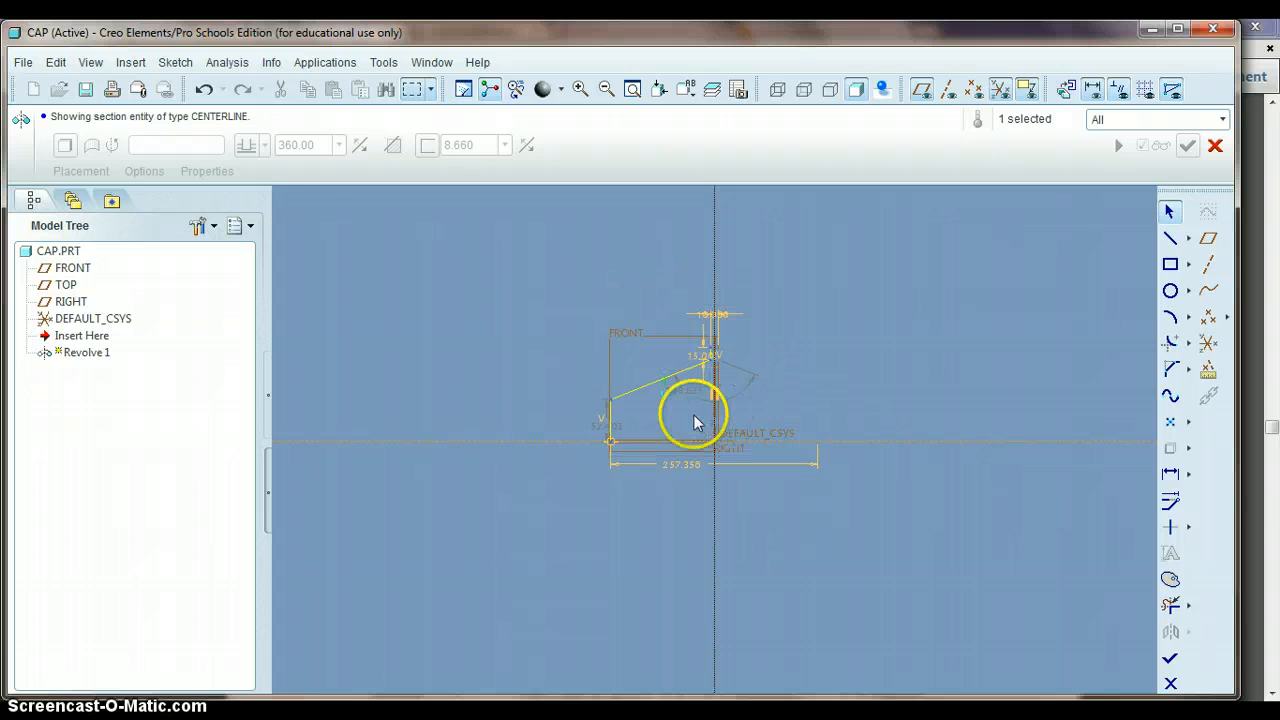
- Set the height of the lower vertical line to 10 and the main cap diameter to 53
double_click(602, 432)
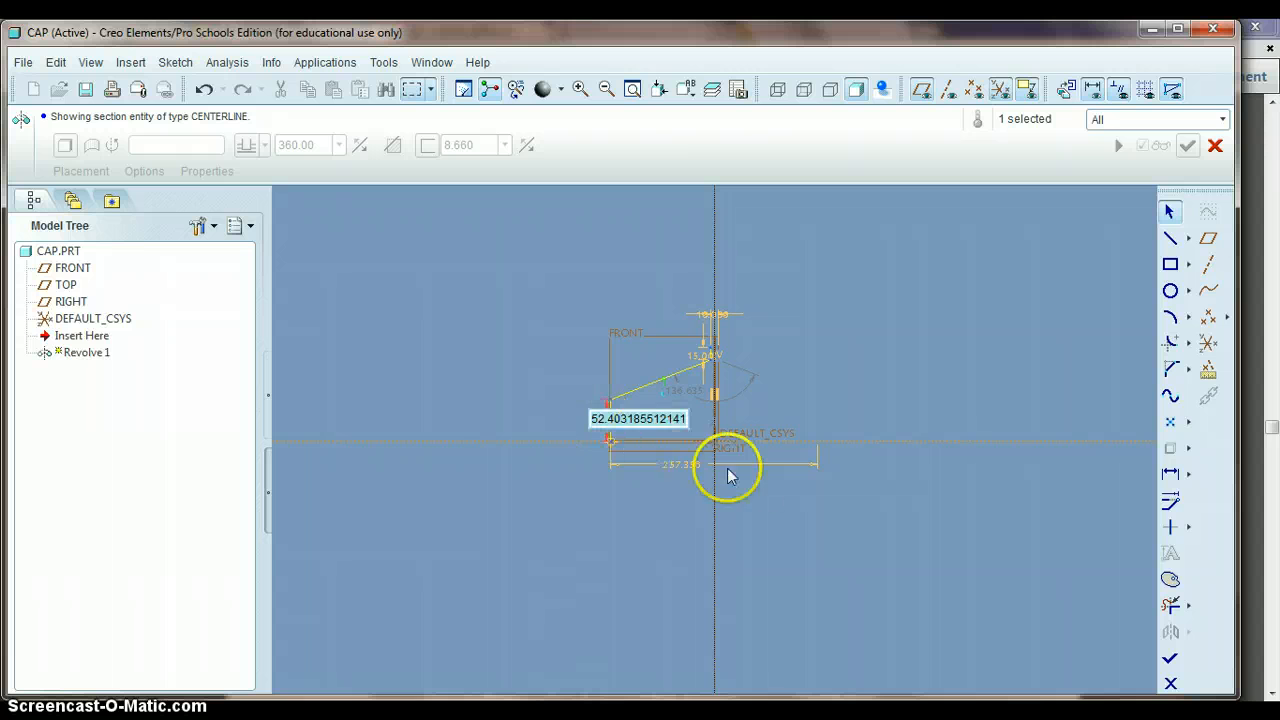
text(10)
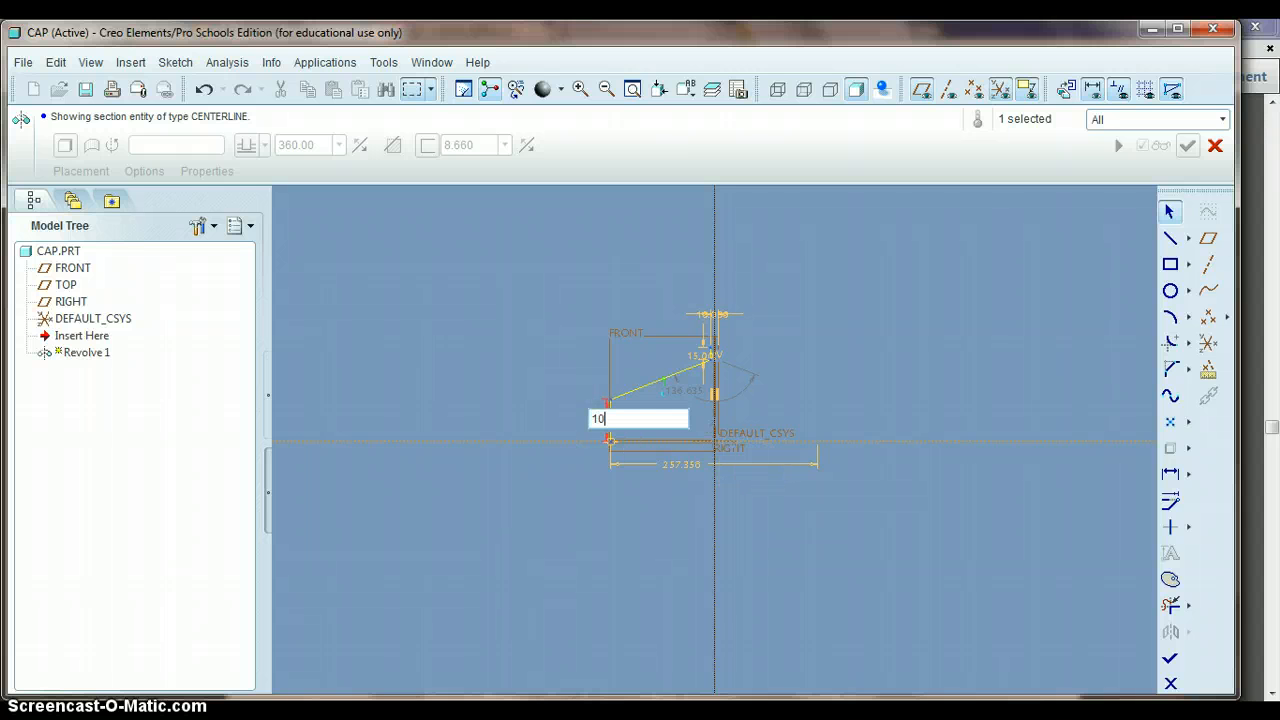
key(Return)
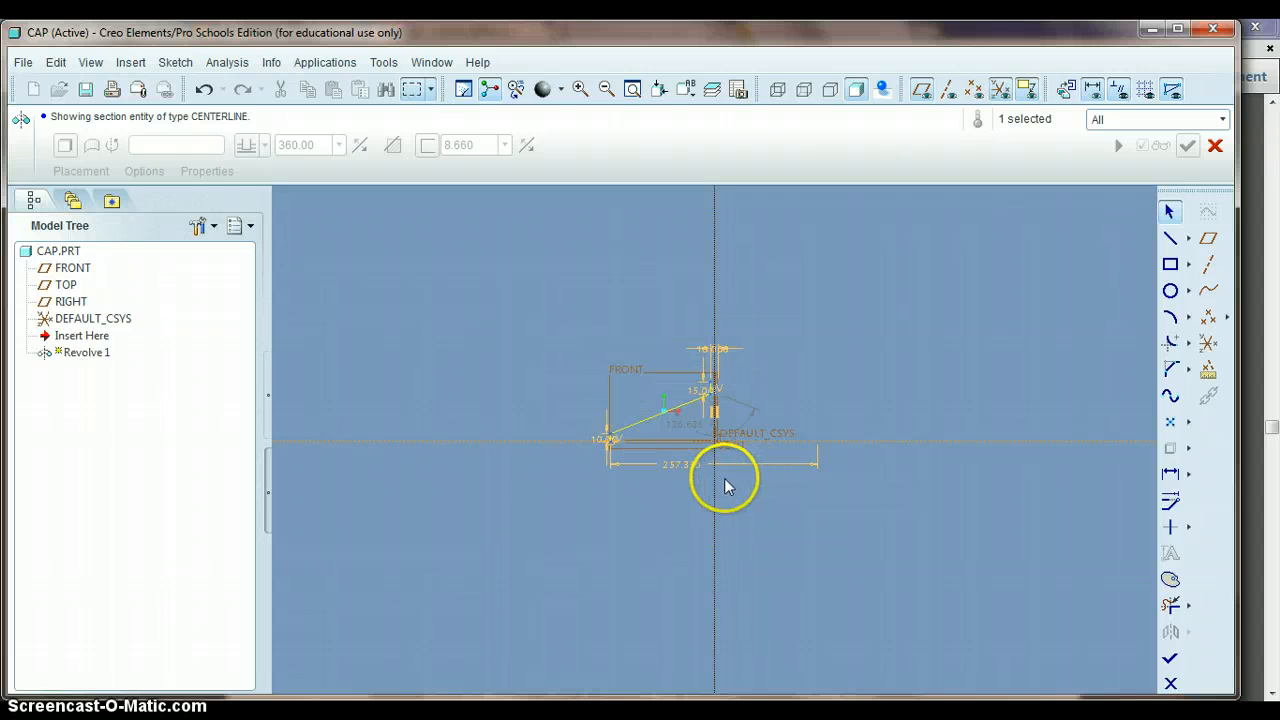
double_click(673, 461)
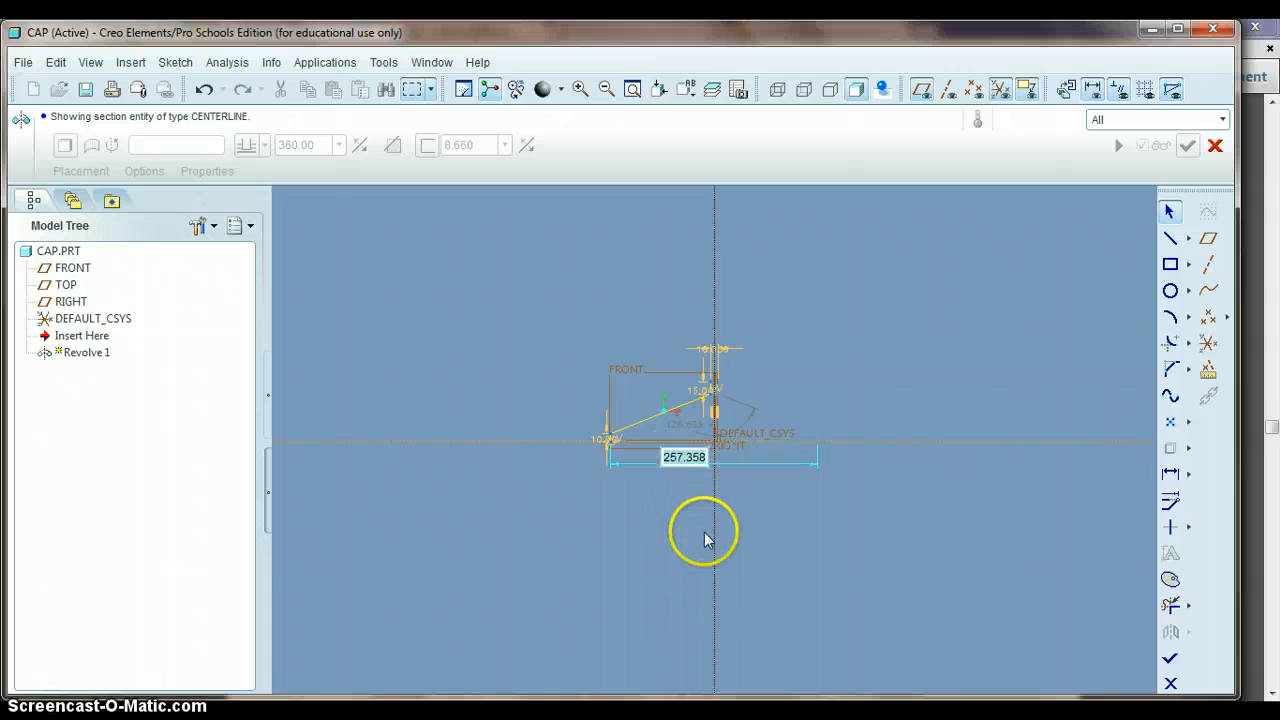
text(53)
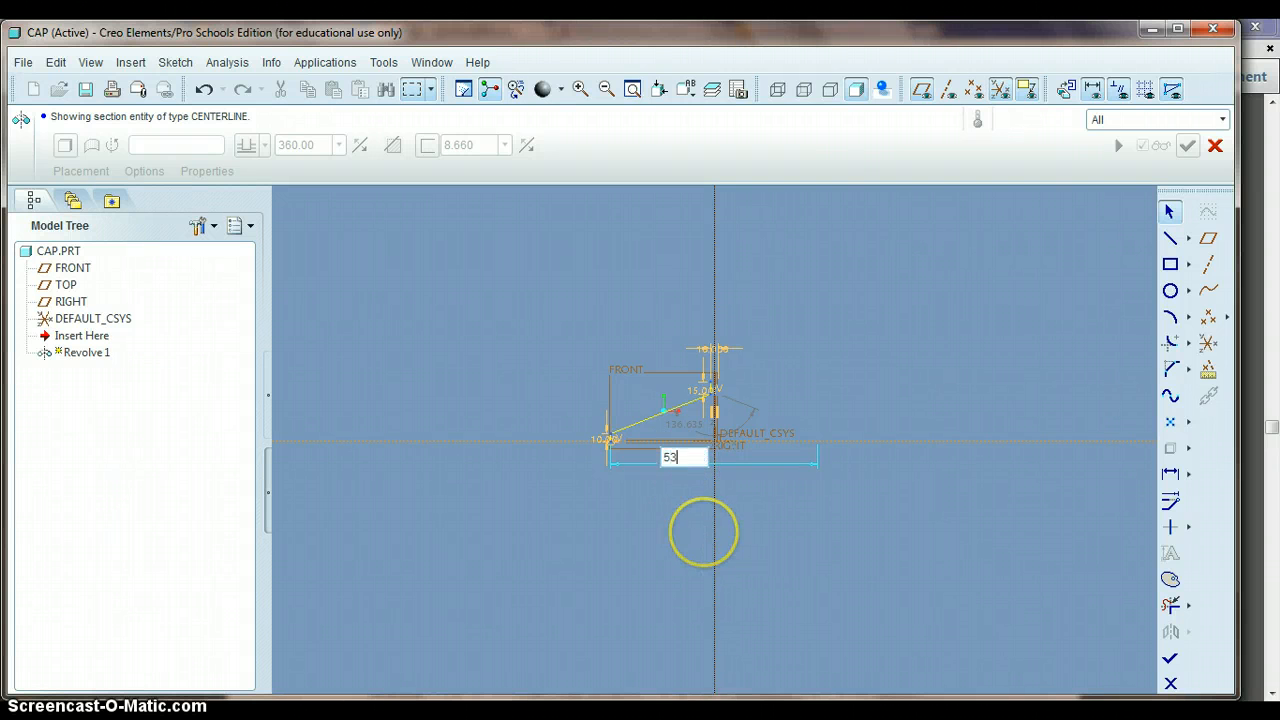
key(Return)
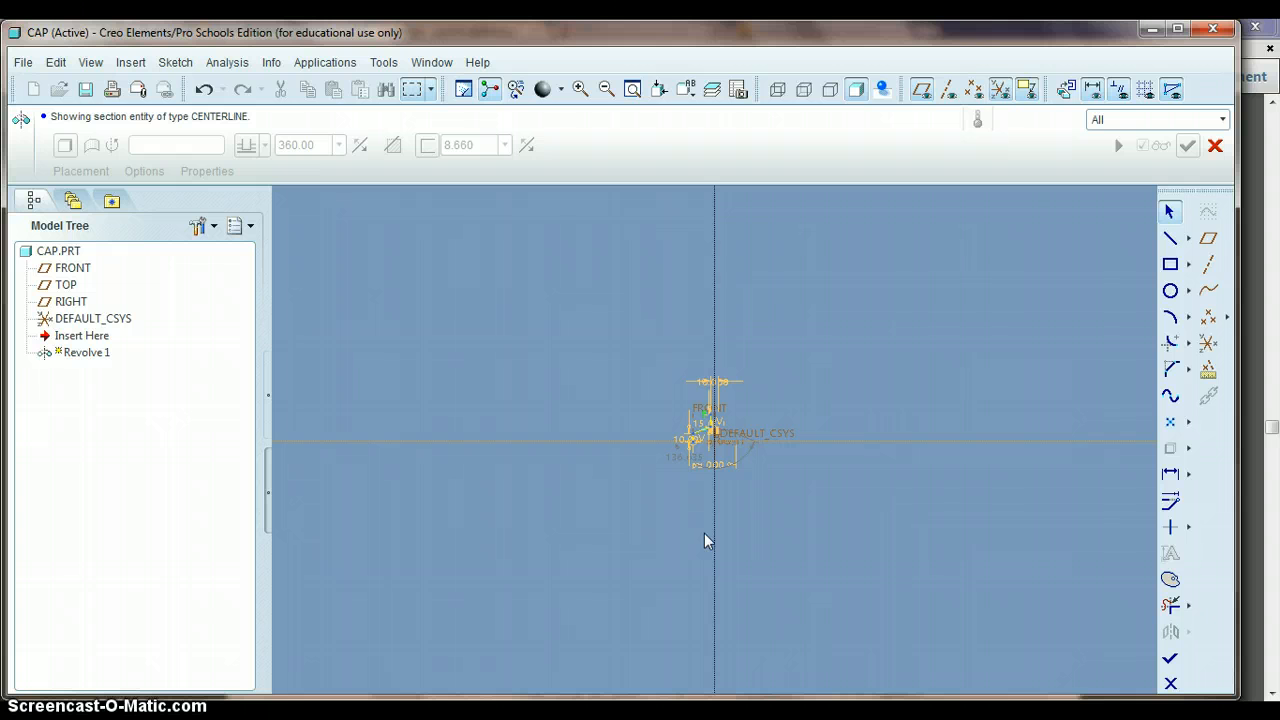
click(634, 90)
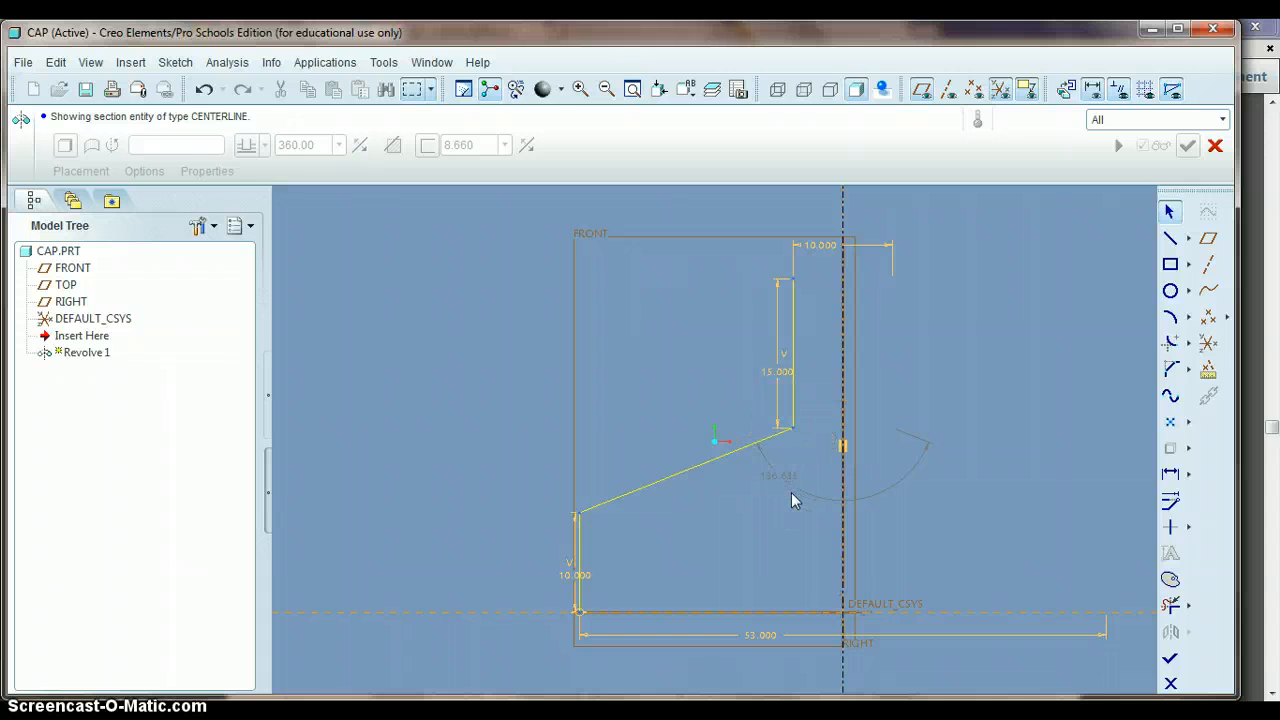
- Finish the profile section and complete the thickened revolve with a wall thickness of 2
click(1172, 660)
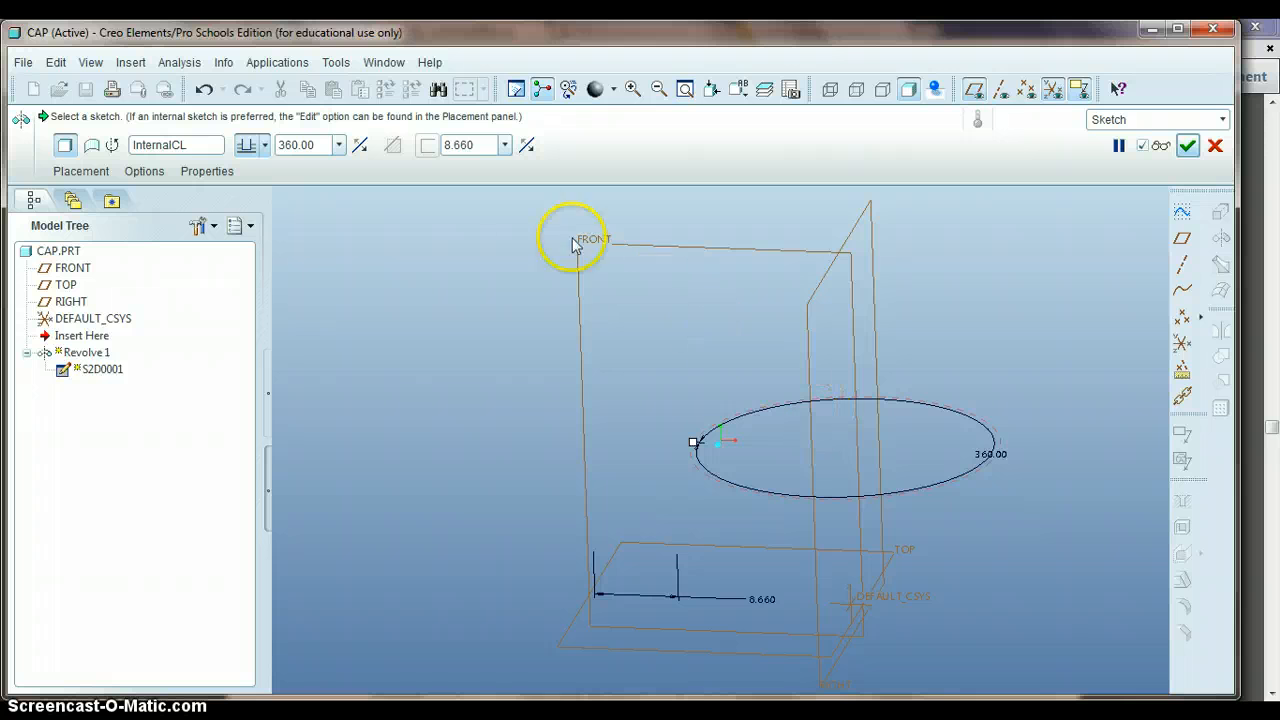
double_click(475, 145)
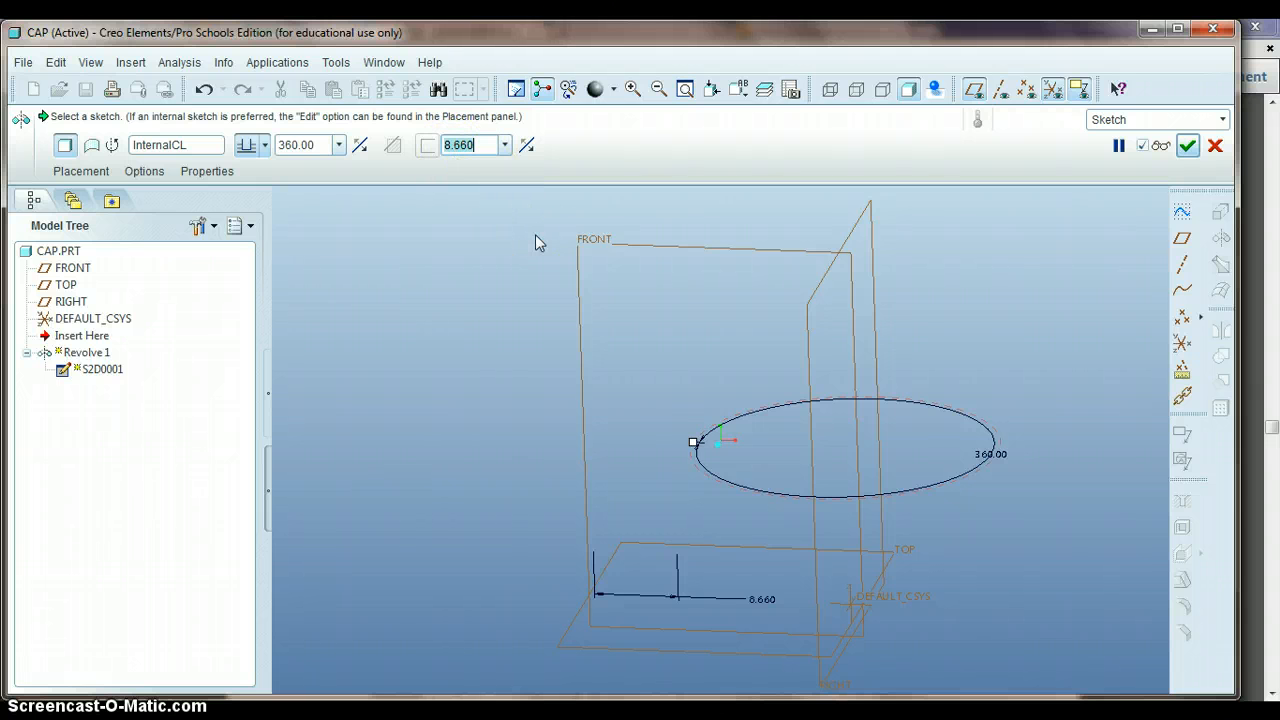
text(2)
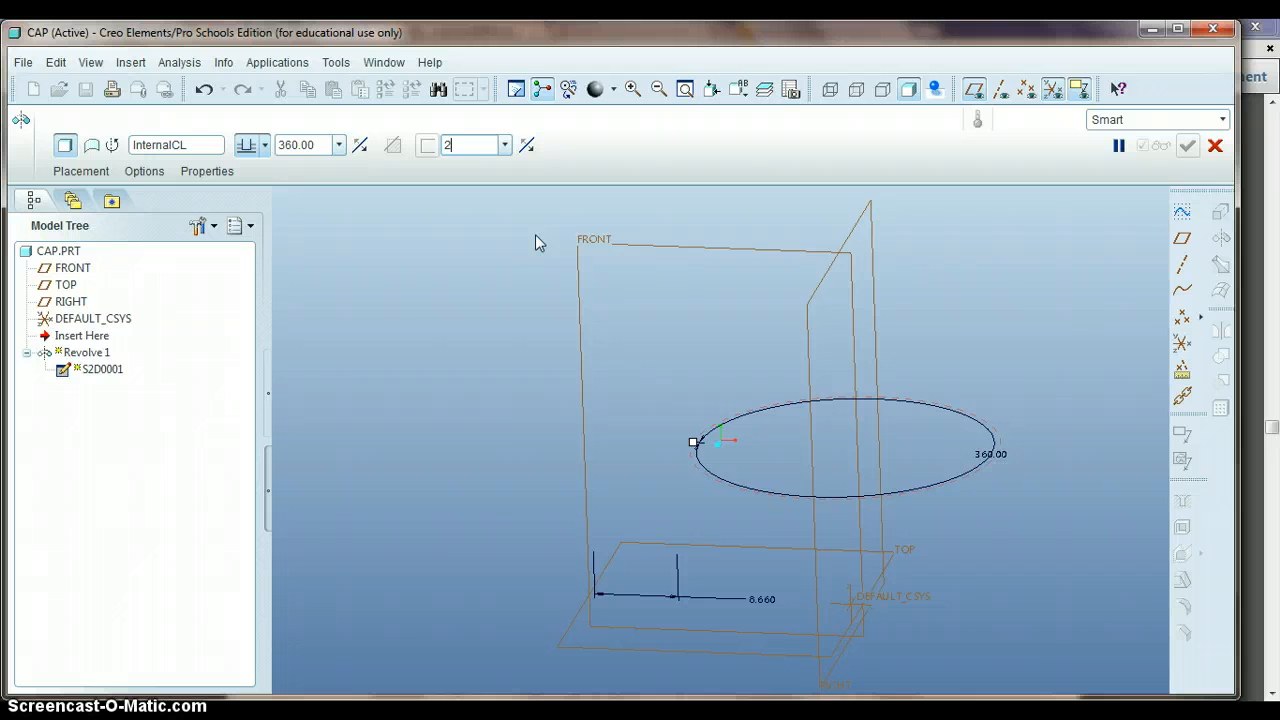
key(Return)
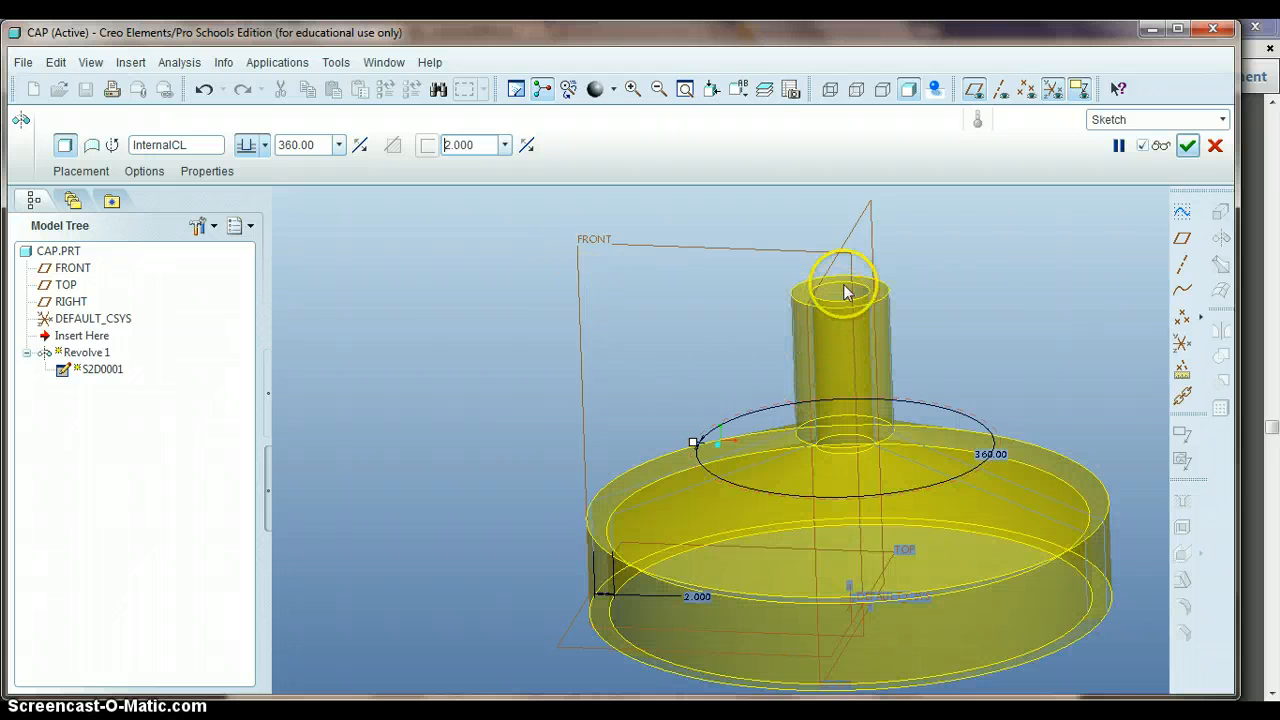
middle_drag(840, 303, 846, 297)
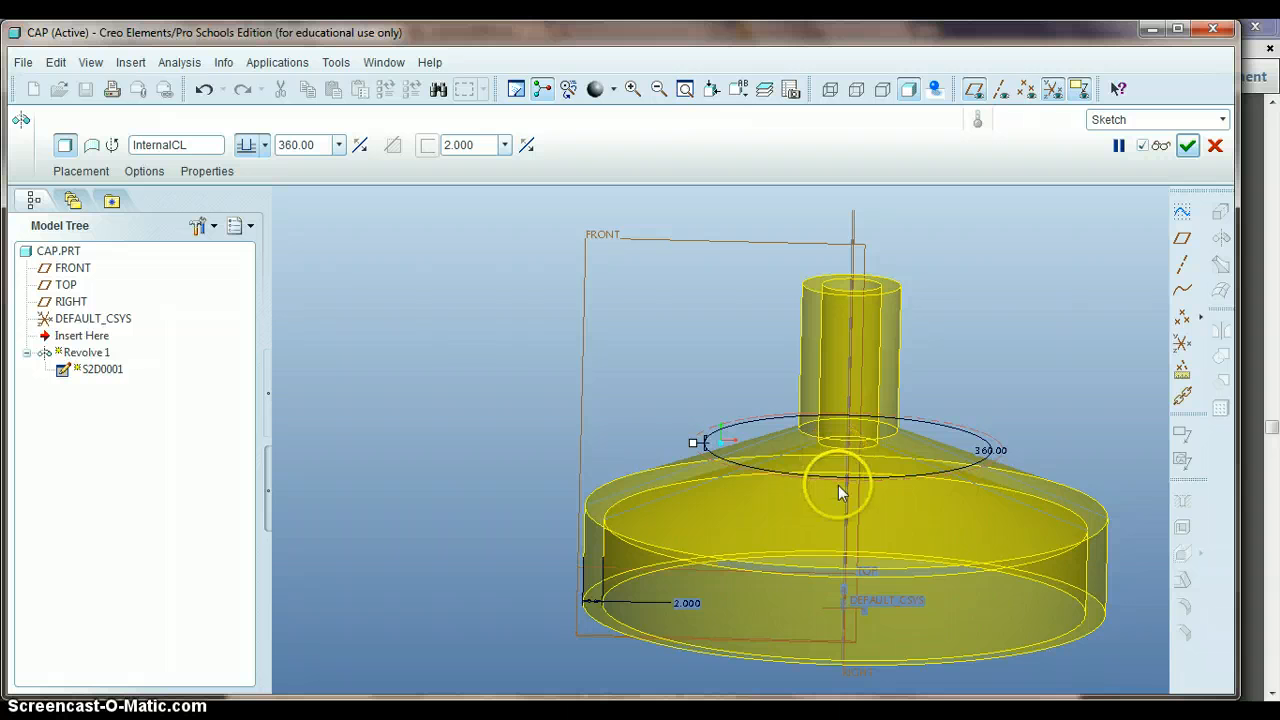
click(1188, 146)
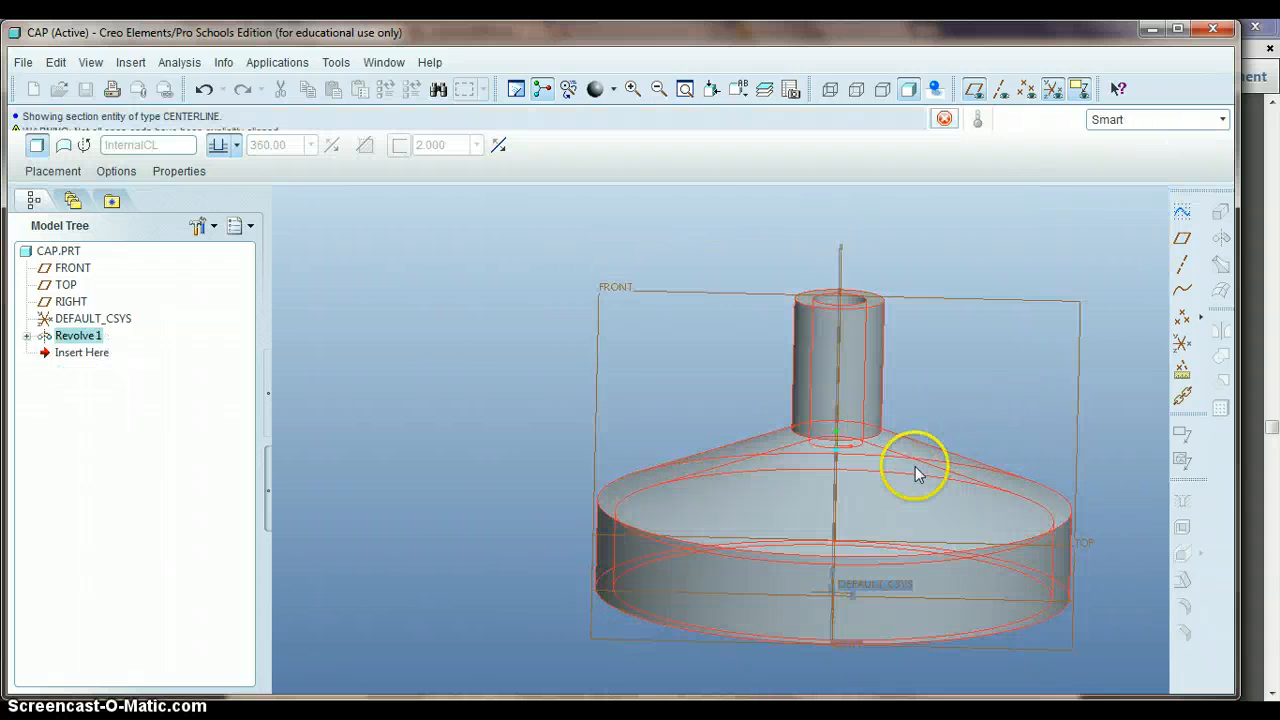
middle_drag(900, 466, 752, 410)
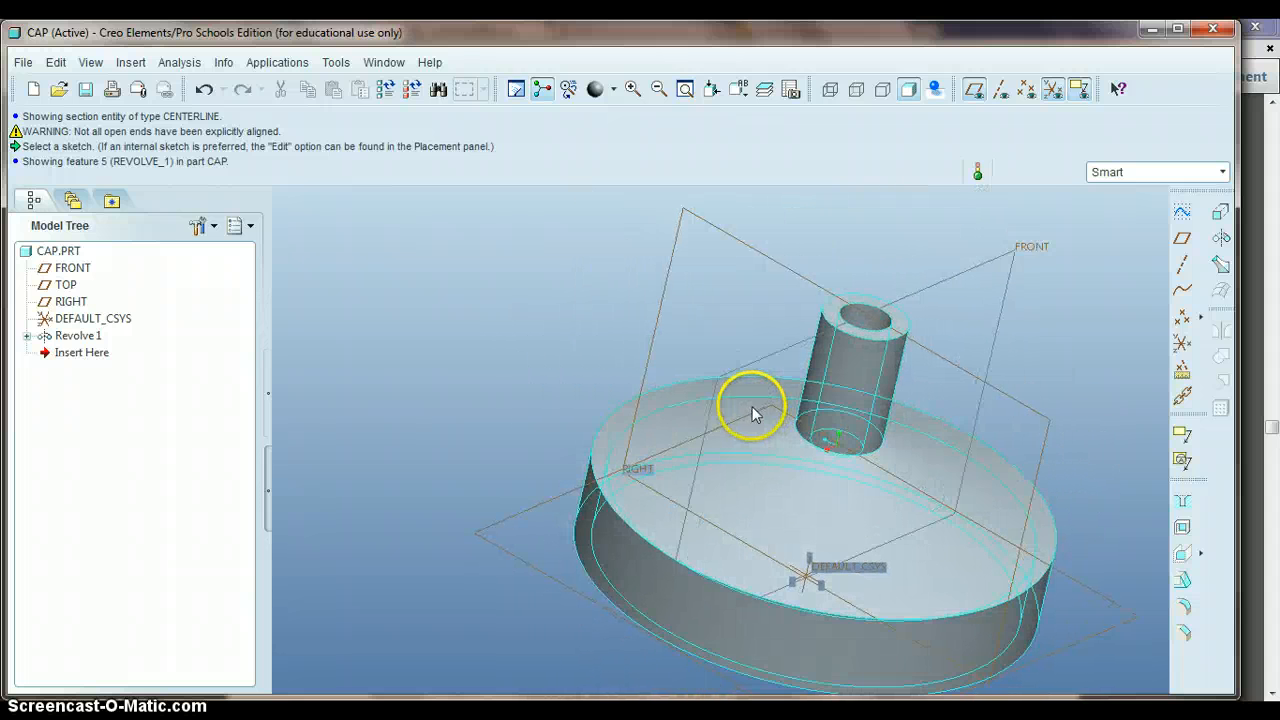
key(alt+p)
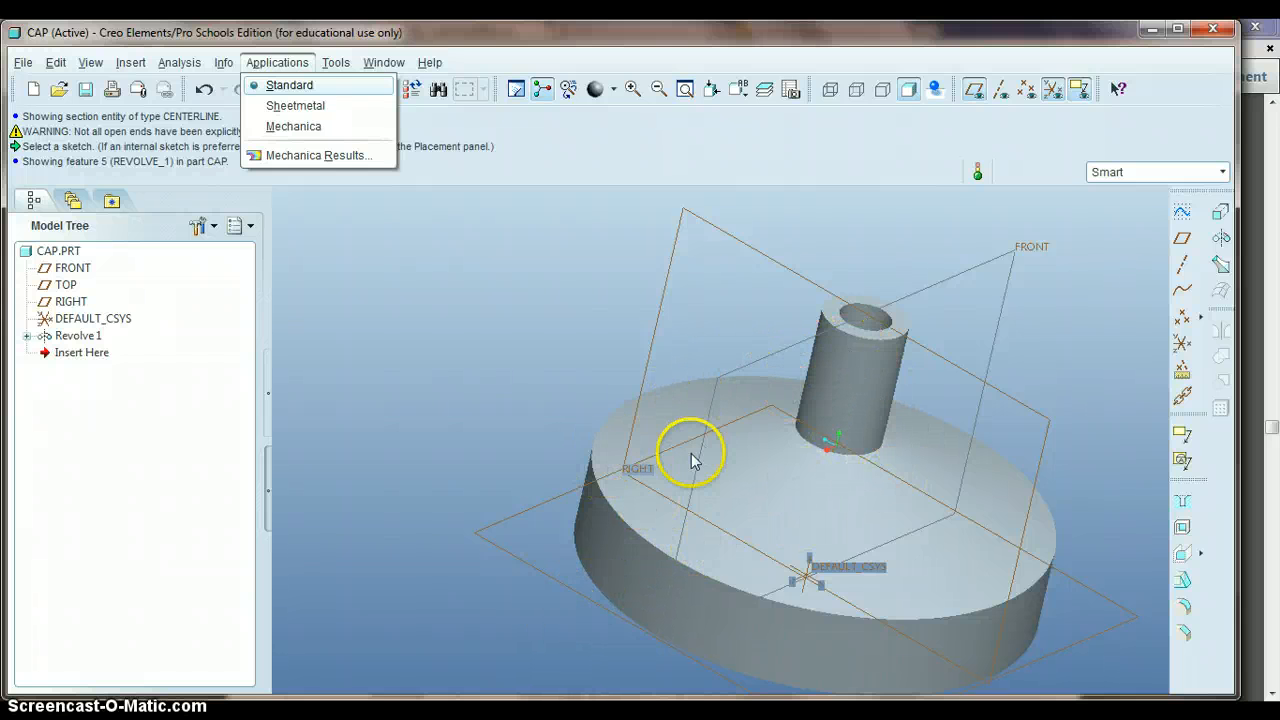
click(680, 557)
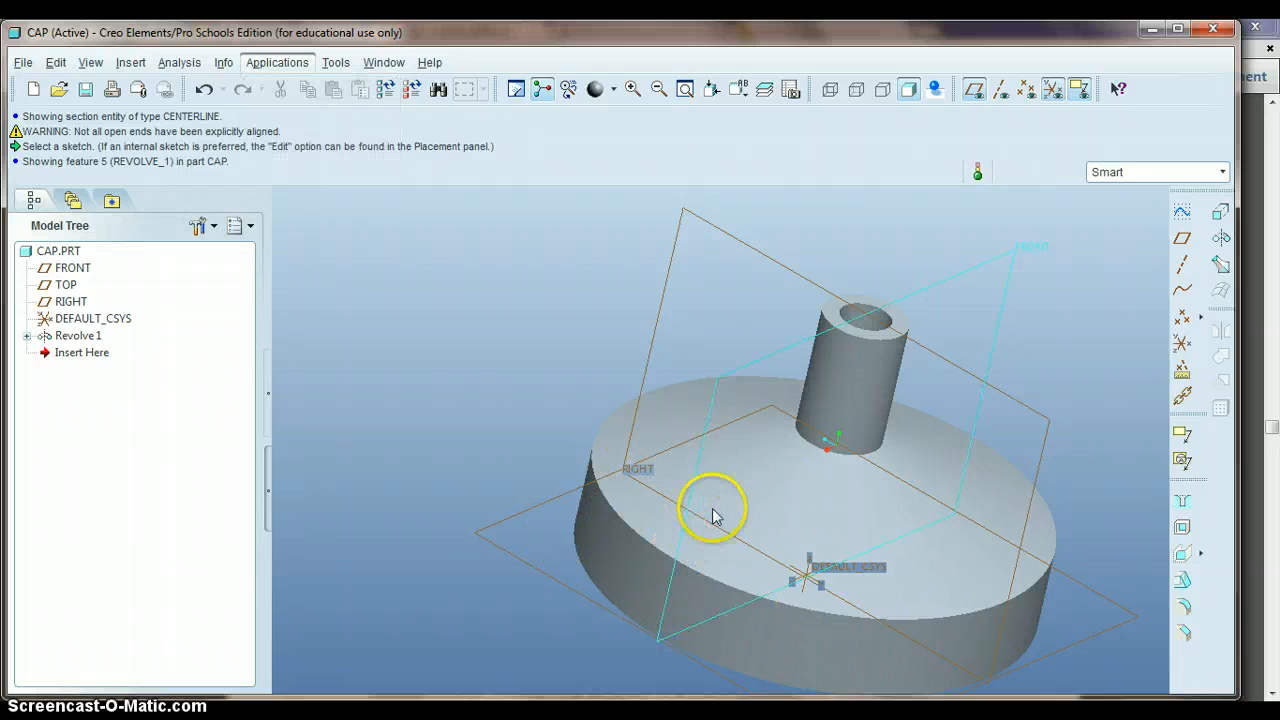
middle_drag(529, 449, 651, 506)
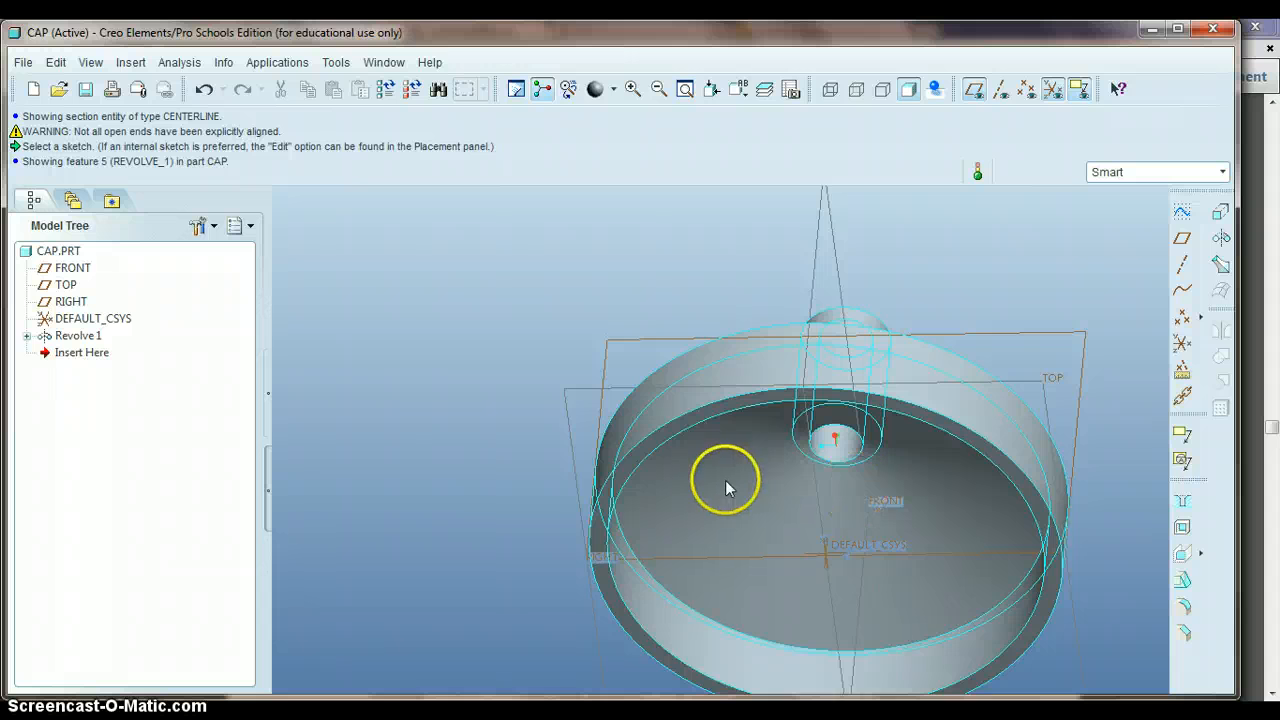
middle_drag(415, 321, 420, 354)
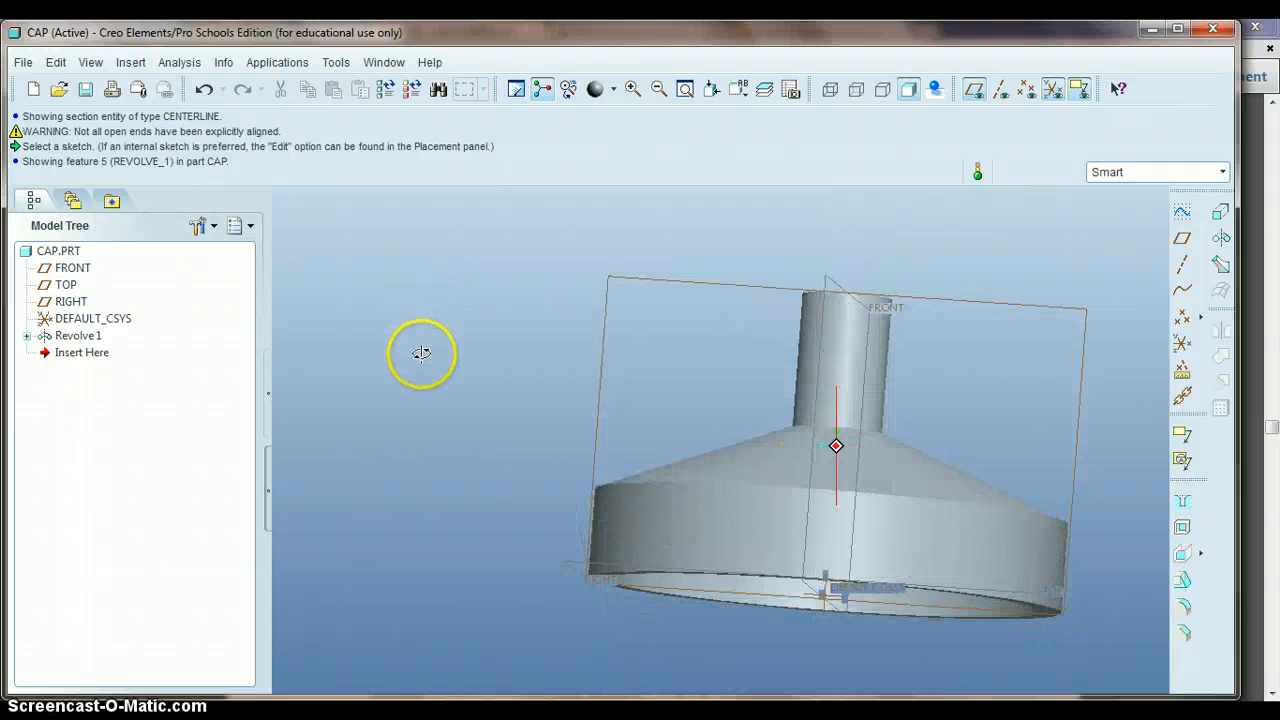